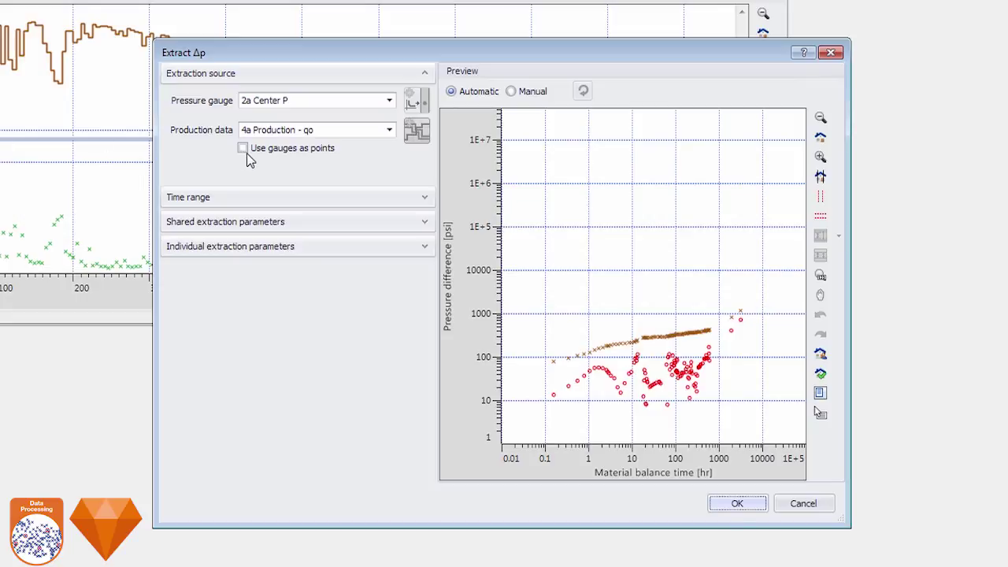
# Step: Extract Δp from 2a Center P and 4a Production - qo, plotting gauge values as points
pyautogui.click(244, 150)
pyautogui.click(731, 505)
# Step: On the enlarged log-log plot, lower the stabilization line (k ≈ 35.68 md) and shift the unit-slope line left
pyautogui.click(431, 326)
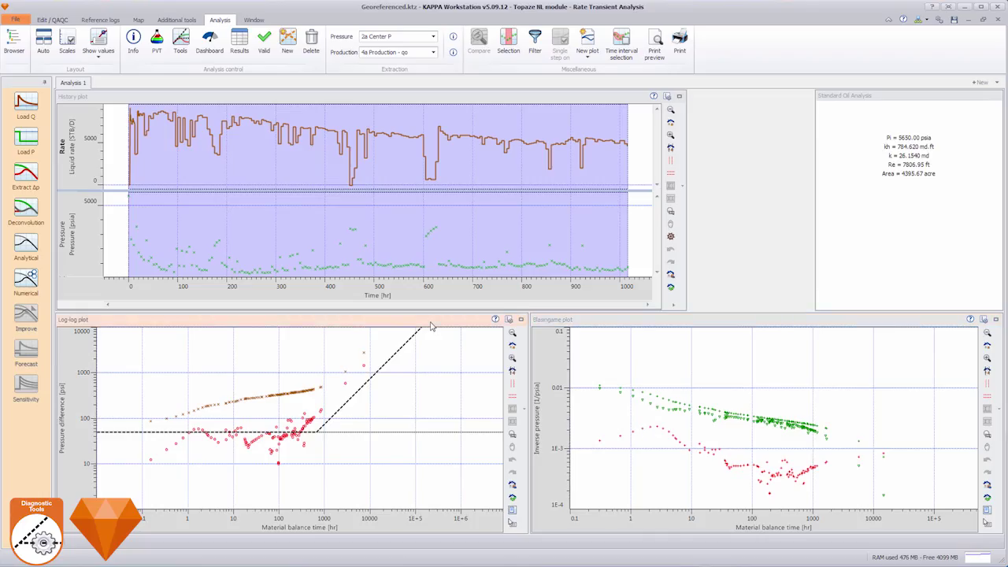
pyautogui.doubleClick(430, 321)
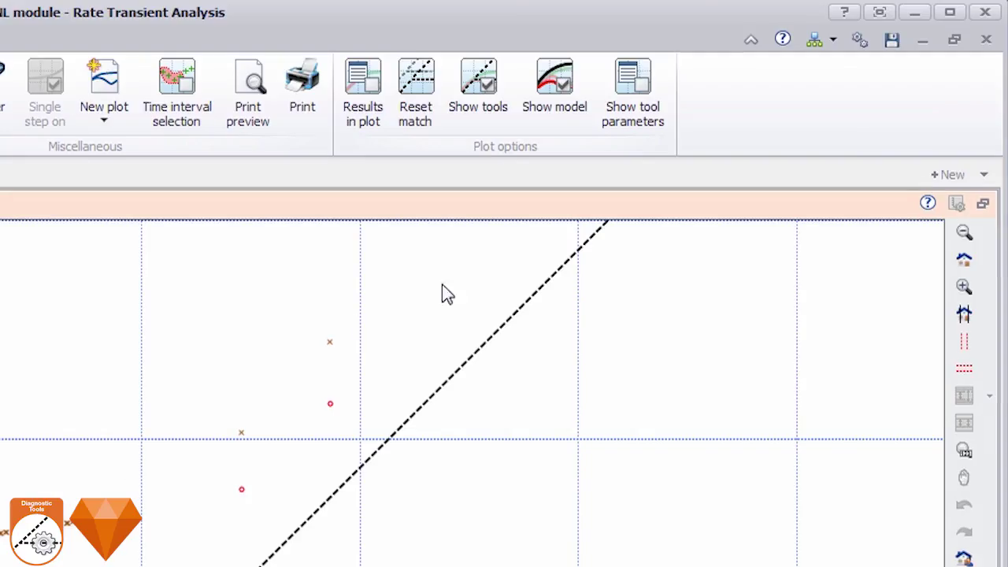
pyautogui.click(836, 53)
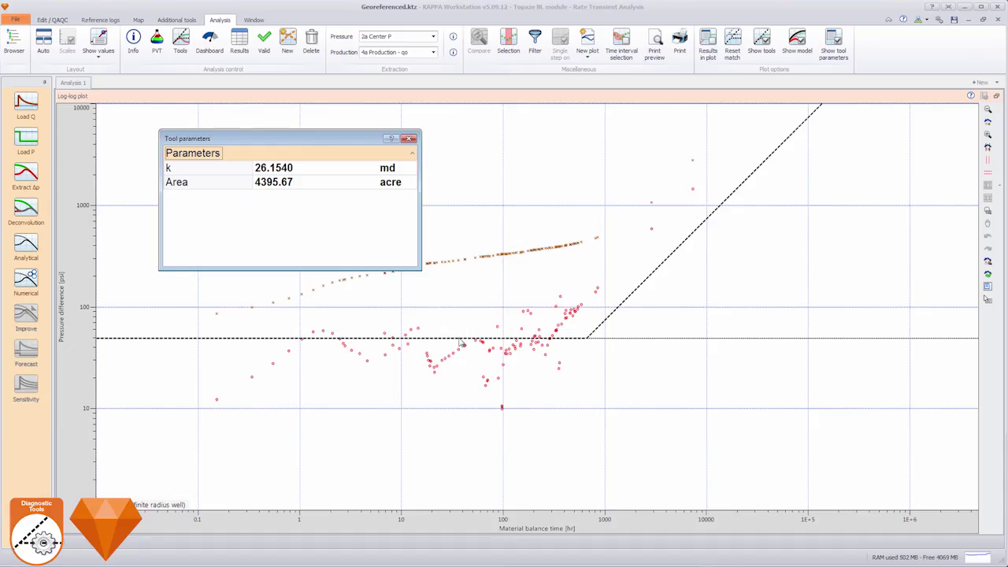
pyautogui.moveTo(461, 340); pyautogui.dragTo(461, 353)
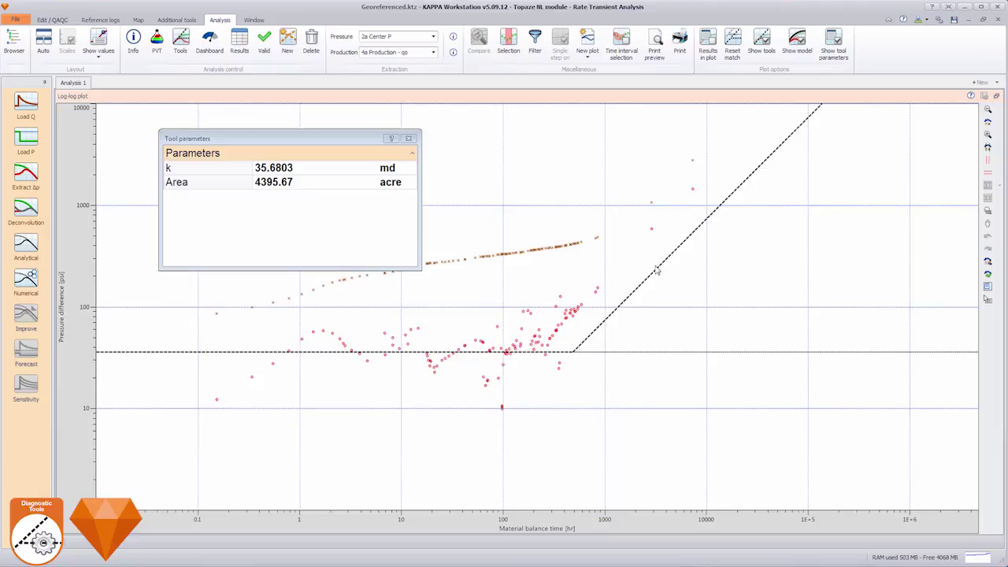
pyautogui.moveTo(657, 271); pyautogui.dragTo(619, 272)
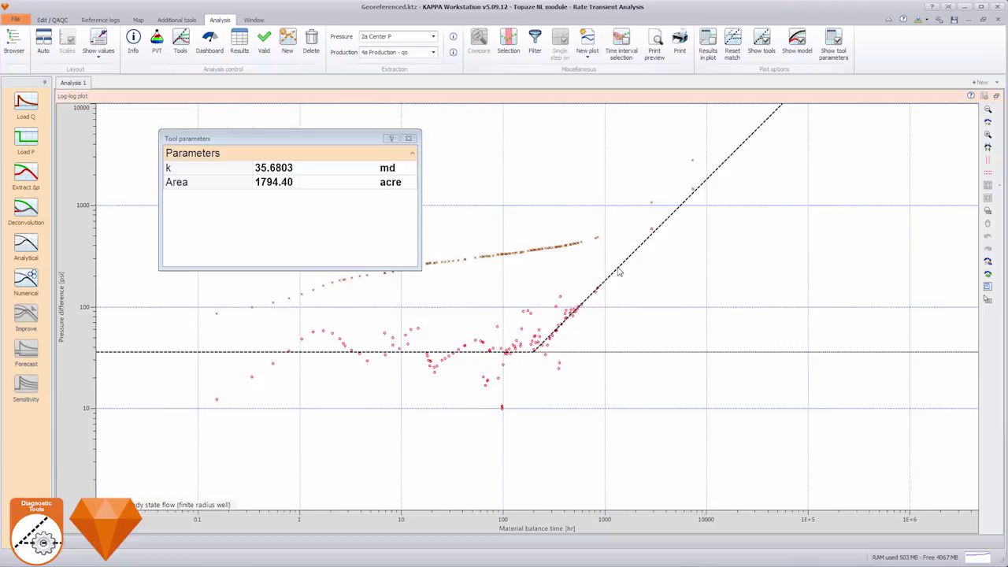
pyautogui.press('Escape')
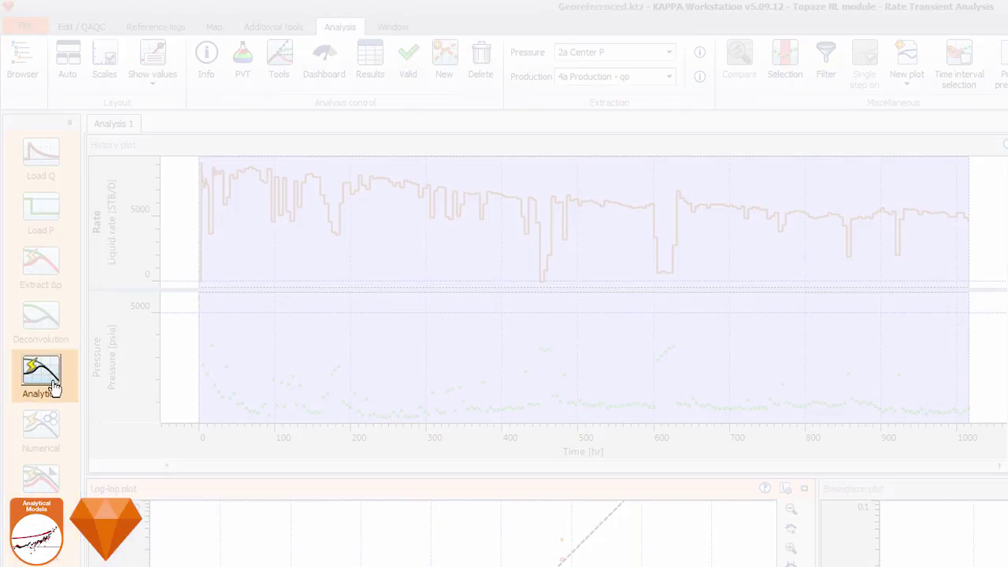
# Step: Generate an analytical model, improve it by regression, and hide the dashed tool lines
pyautogui.click(54, 385)
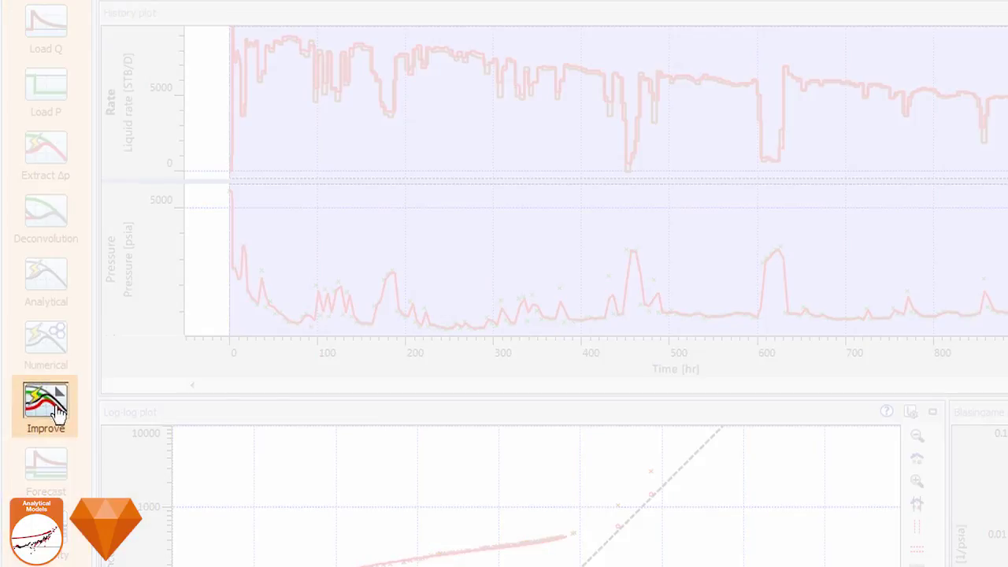
pyautogui.click(59, 411)
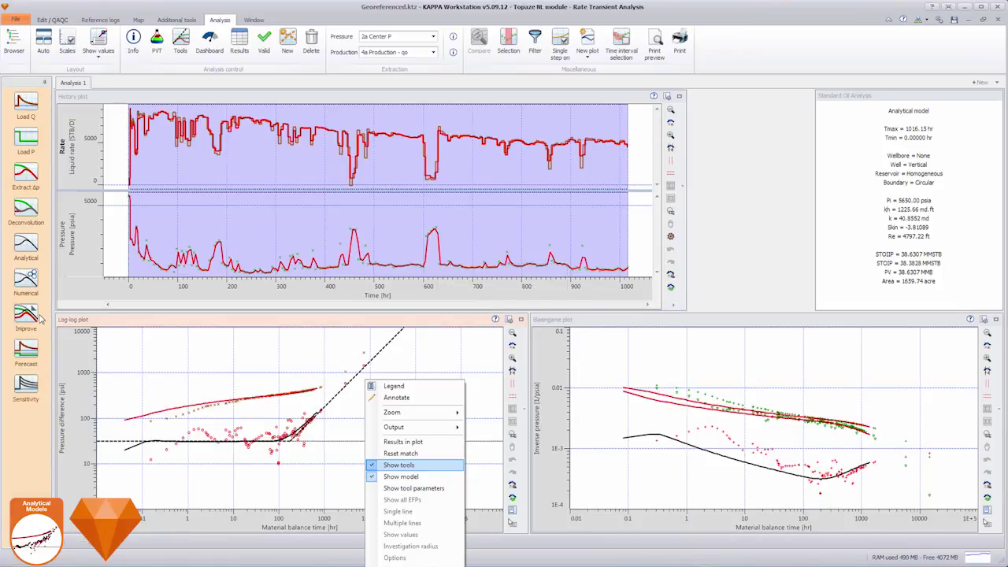
pyautogui.click(397, 464)
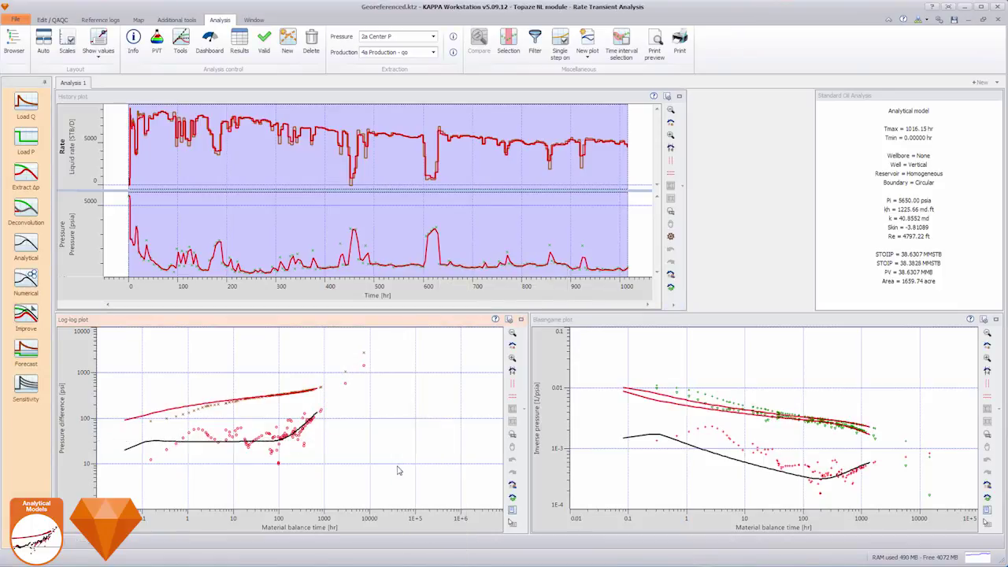
# Step: Generate a 500-day forecast at 800 psia producing pressure
pyautogui.click(41, 351)
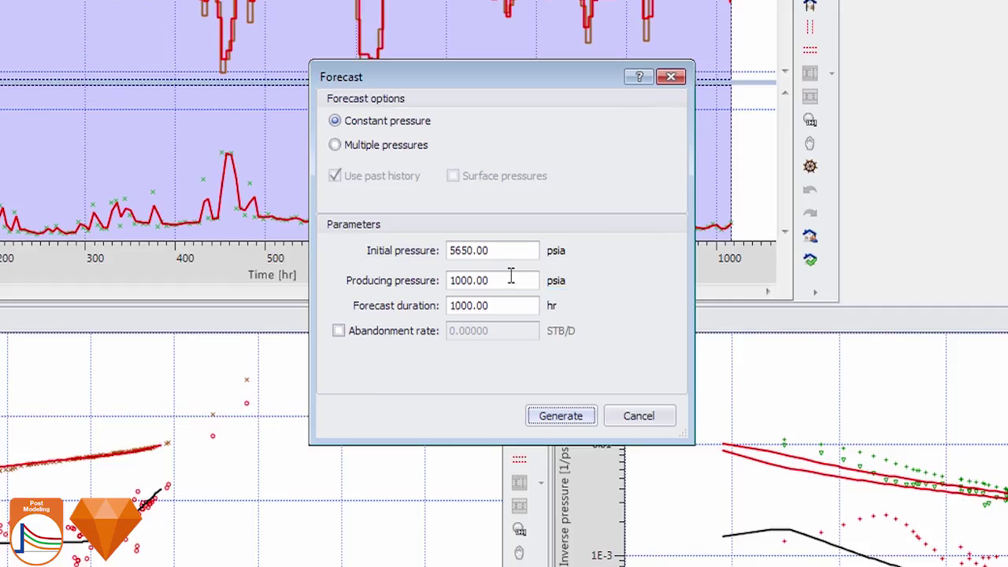
pyautogui.doubleClick(510, 277)
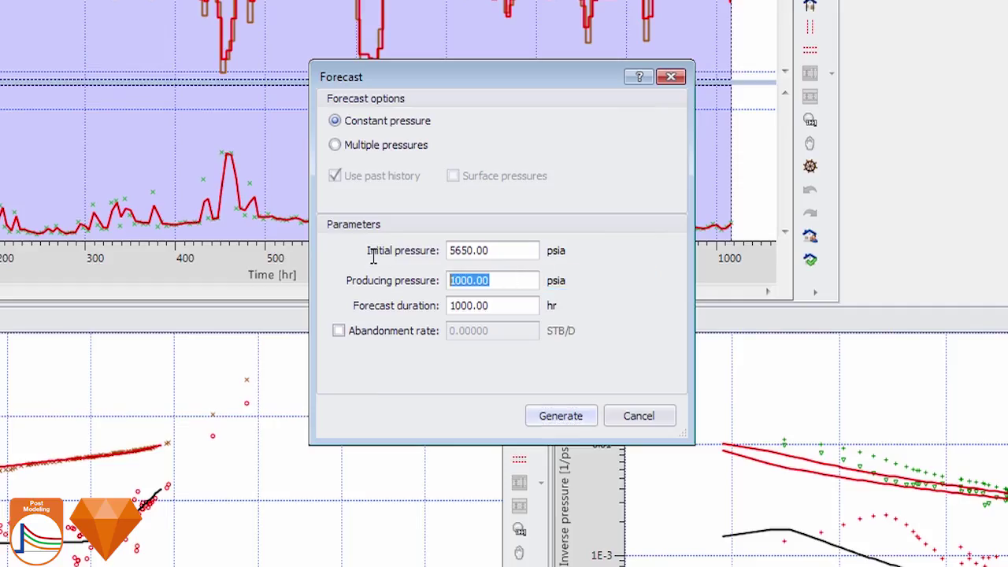
pyautogui.write('800')
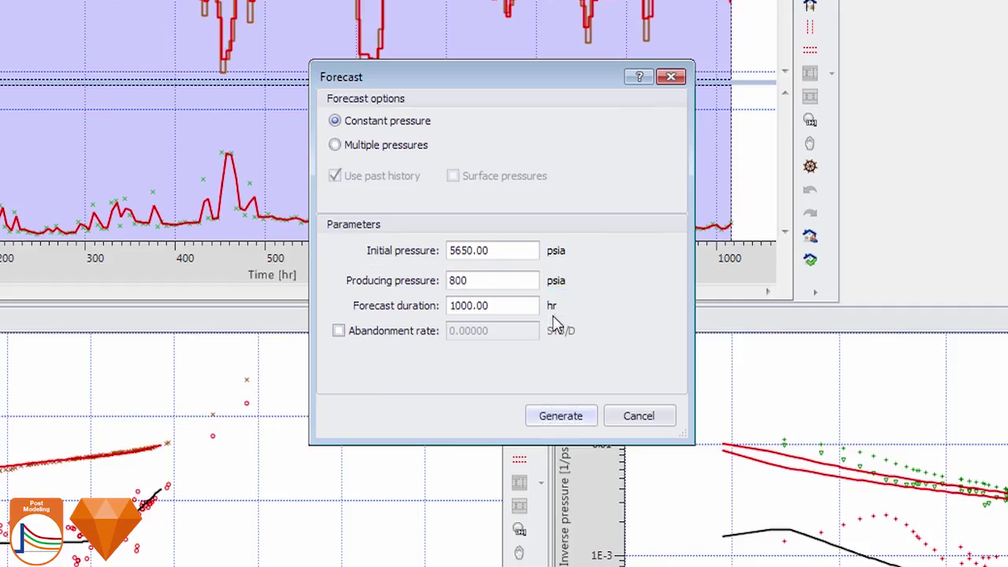
pyautogui.click(566, 309)
pyautogui.click(579, 413)
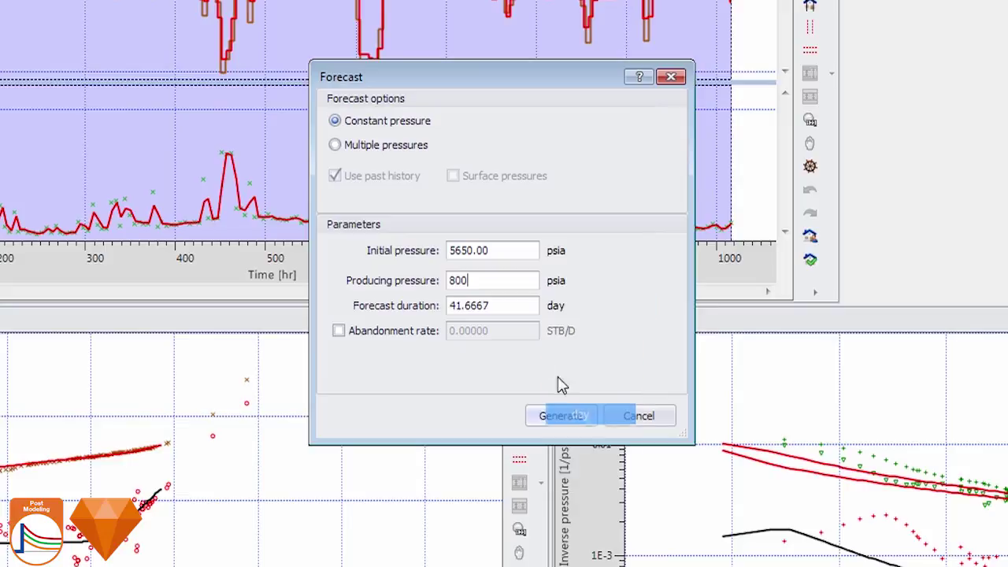
pyautogui.doubleClick(504, 307)
pyautogui.write('500')
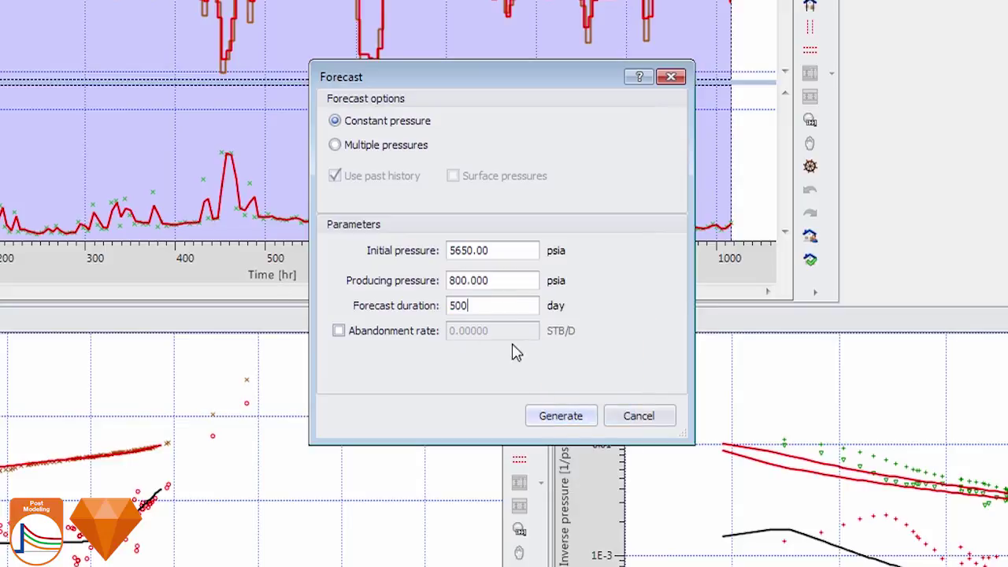
pyautogui.click(550, 423)
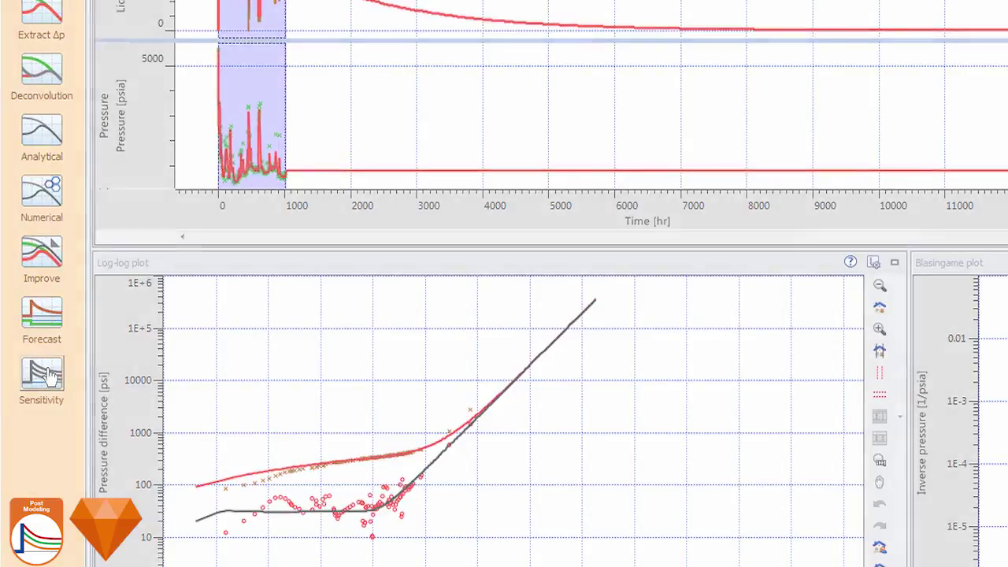
# Step: Run a sensitivity study on permeability values
pyautogui.click(26, 385)
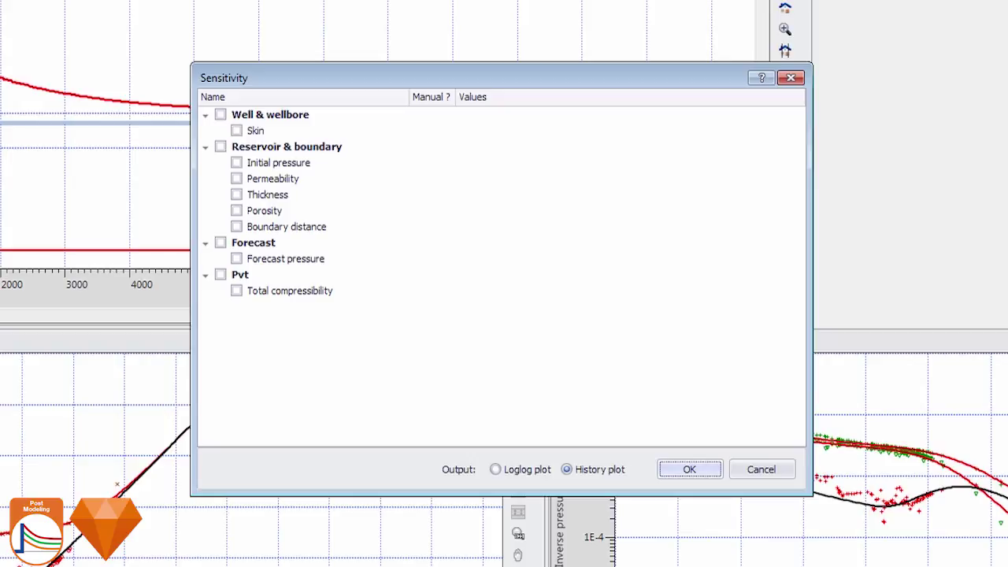
pyautogui.click(236, 179)
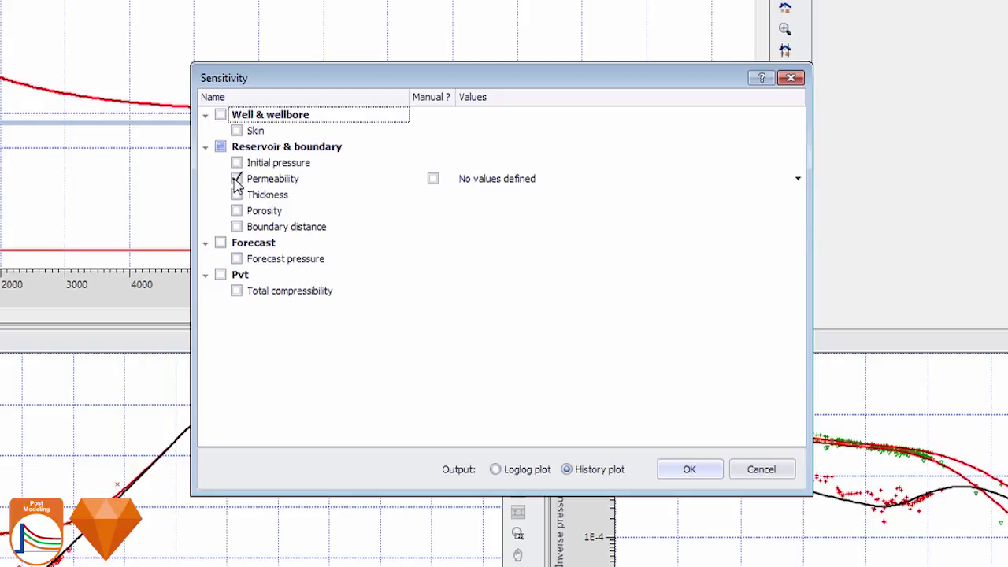
pyautogui.click(689, 470)
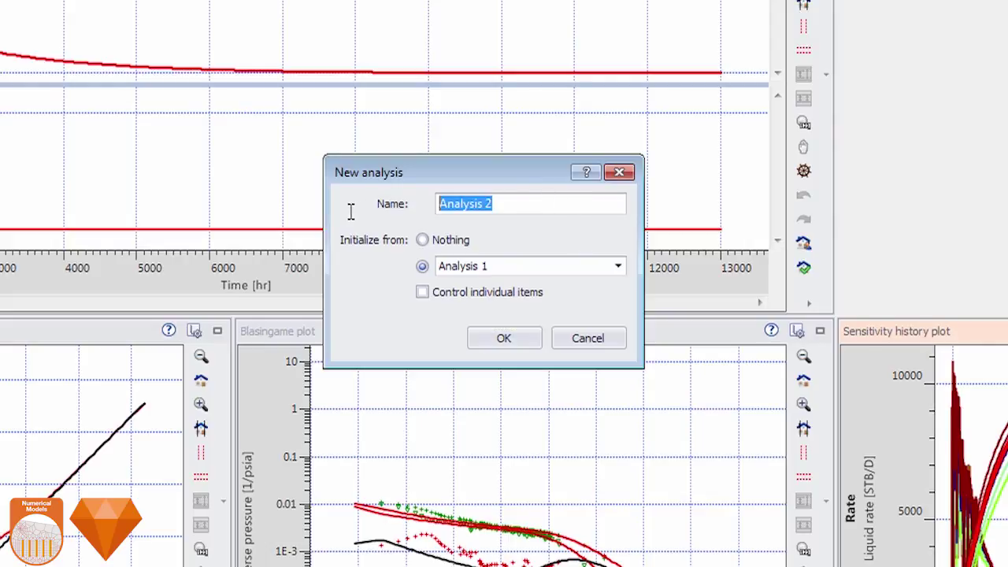
# Step: Create the 'Numerical' analysis and show the classic_antibes_1 map image on top at lower opacity
pyautogui.write('Numerica')
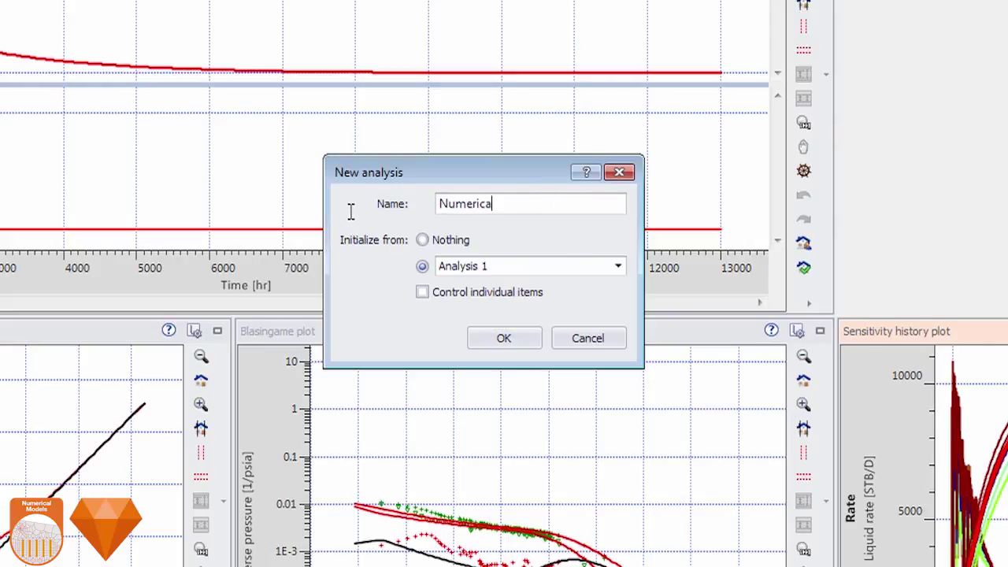
pyautogui.write('l')
pyautogui.click(500, 339)
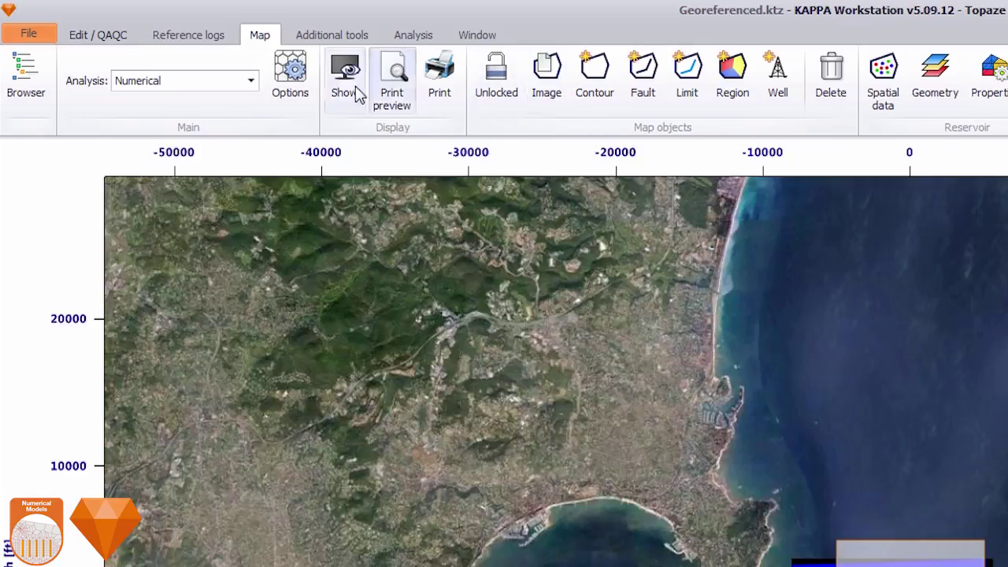
pyautogui.click(344, 83)
pyautogui.click(345, 150)
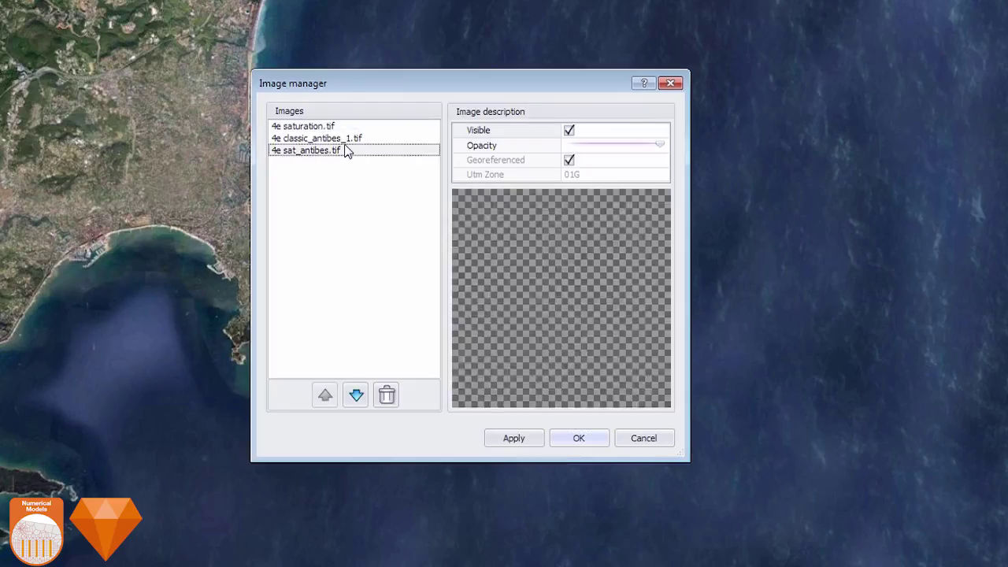
pyautogui.click(331, 138)
pyautogui.click(325, 394)
pyautogui.moveTo(660, 144); pyautogui.dragTo(617, 146)
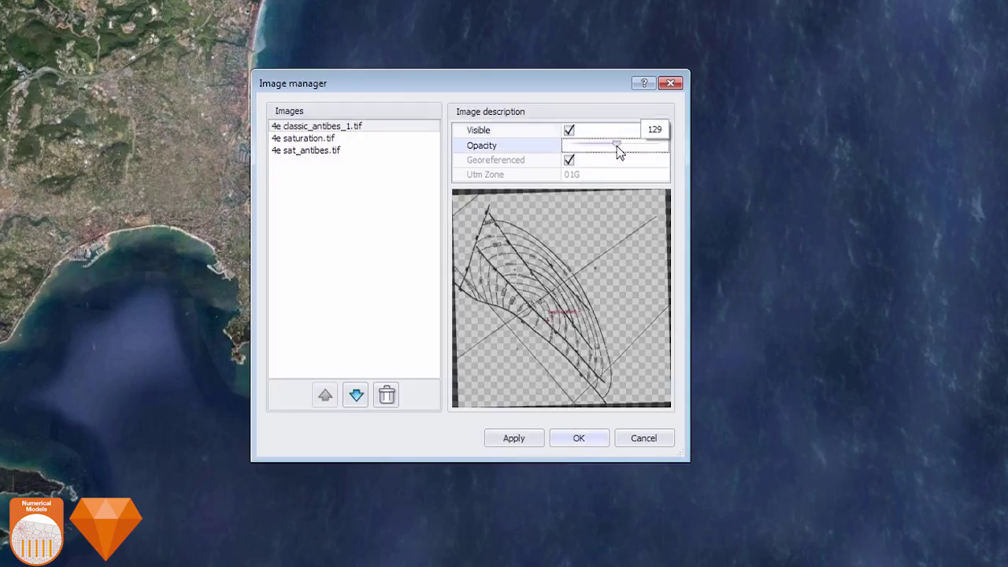
pyautogui.click(569, 441)
pyautogui.click(458, 402)
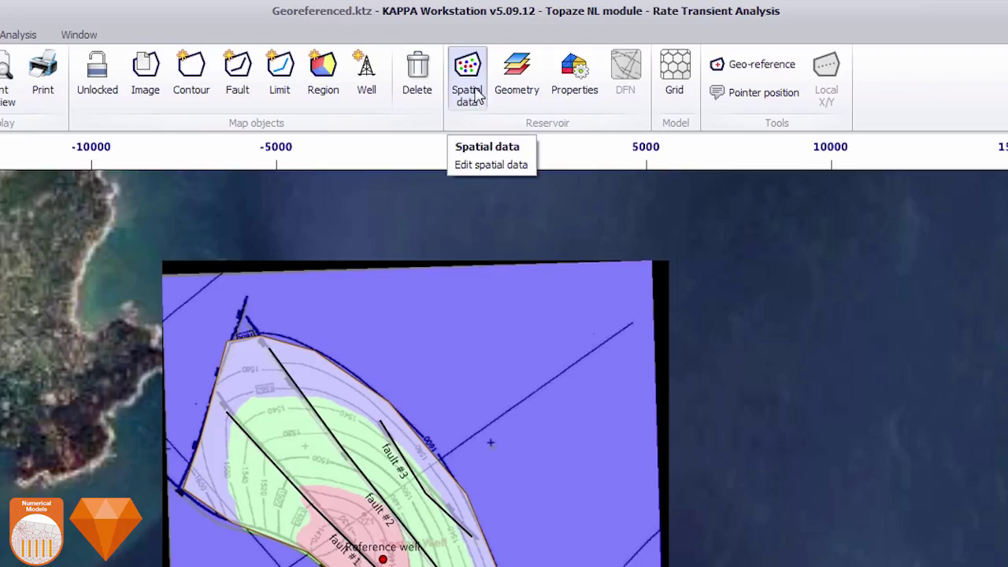
# Step: Add spatial dataset 'Dataset #1' holding Permeability values
pyautogui.click(478, 94)
pyautogui.click(170, 44)
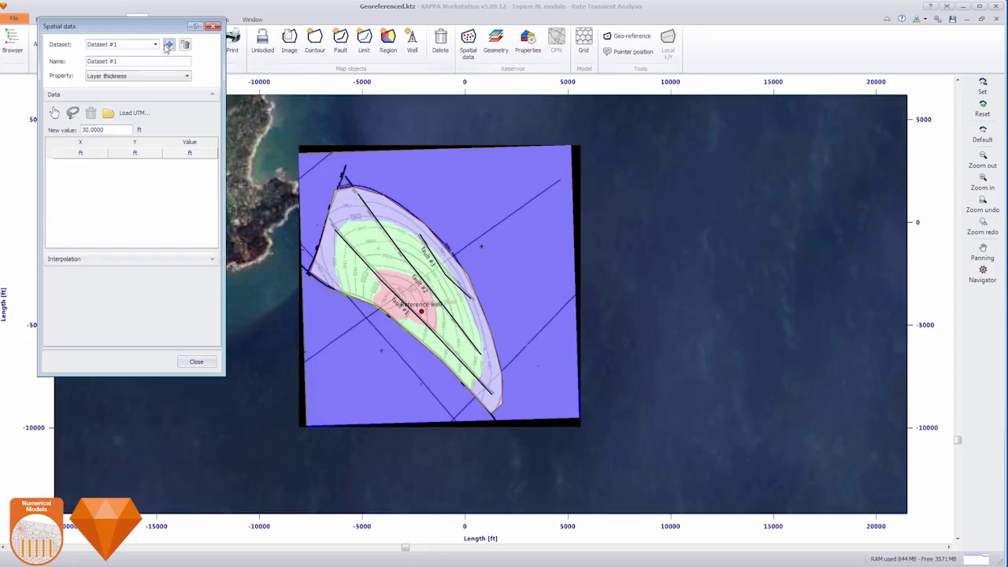
pyautogui.click(159, 75)
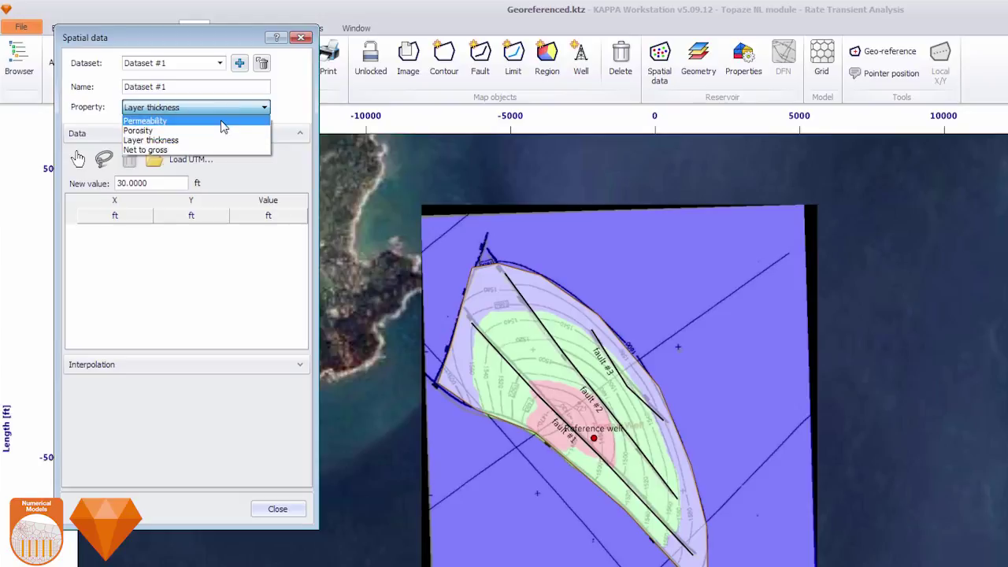
pyautogui.click(223, 122)
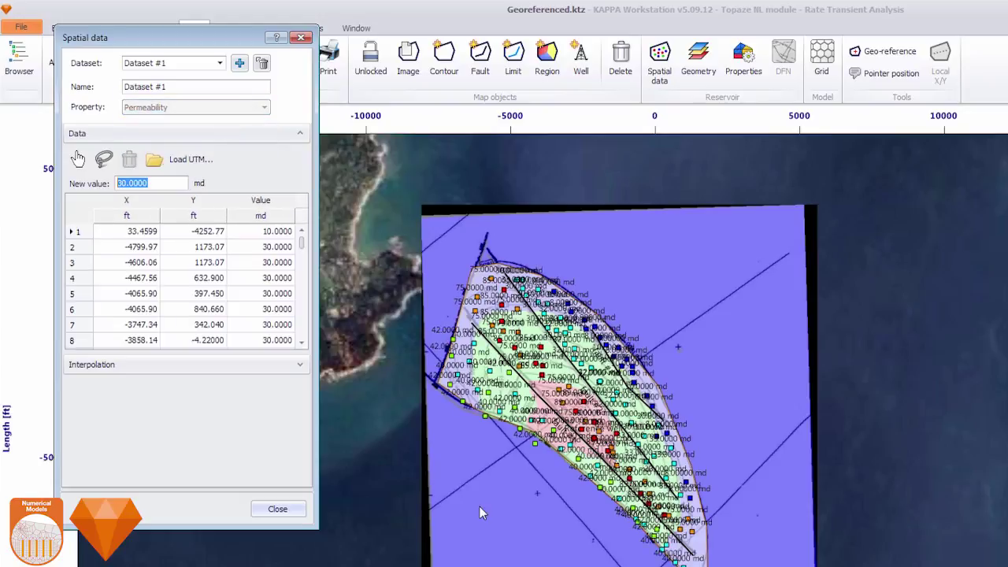
# Step: Set reservoir permeability to come from Dataset #1
pyautogui.click(279, 509)
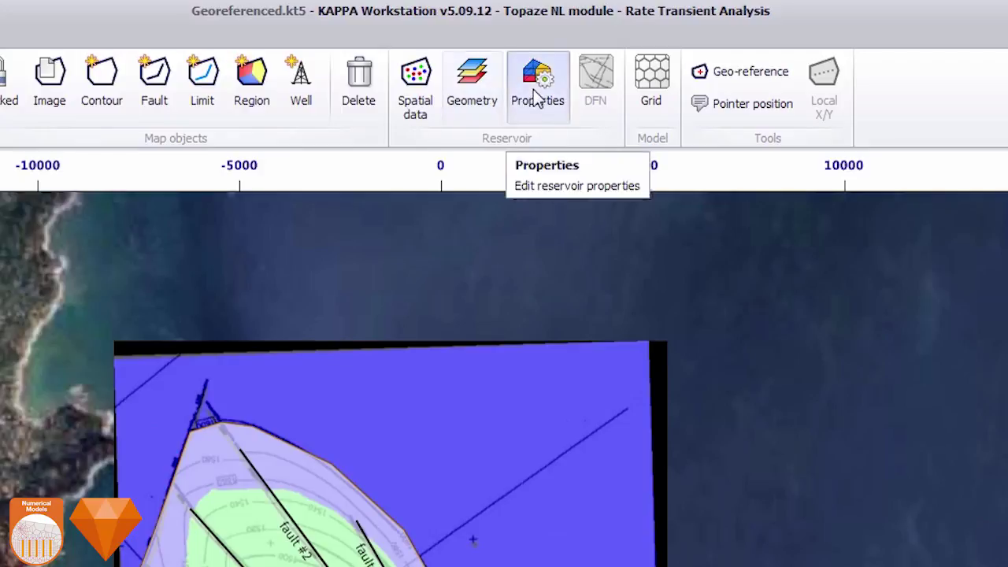
pyautogui.click(535, 96)
pyautogui.click(622, 323)
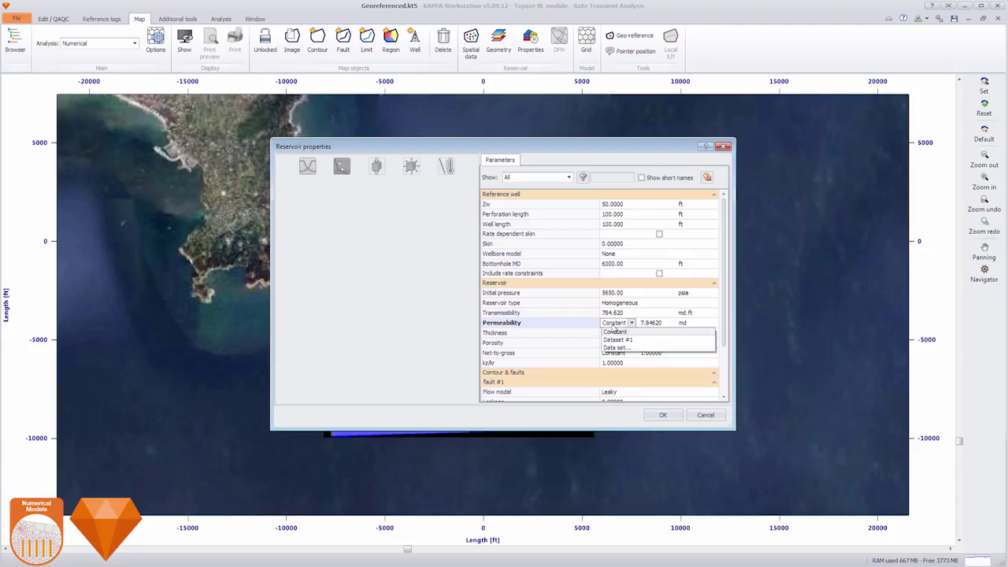
pyautogui.click(617, 338)
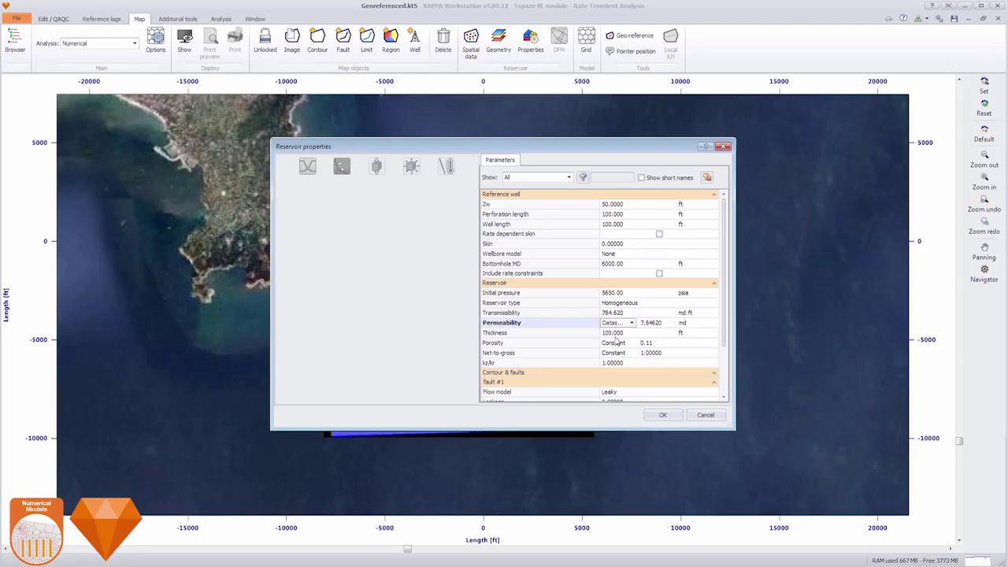
pyautogui.click(661, 417)
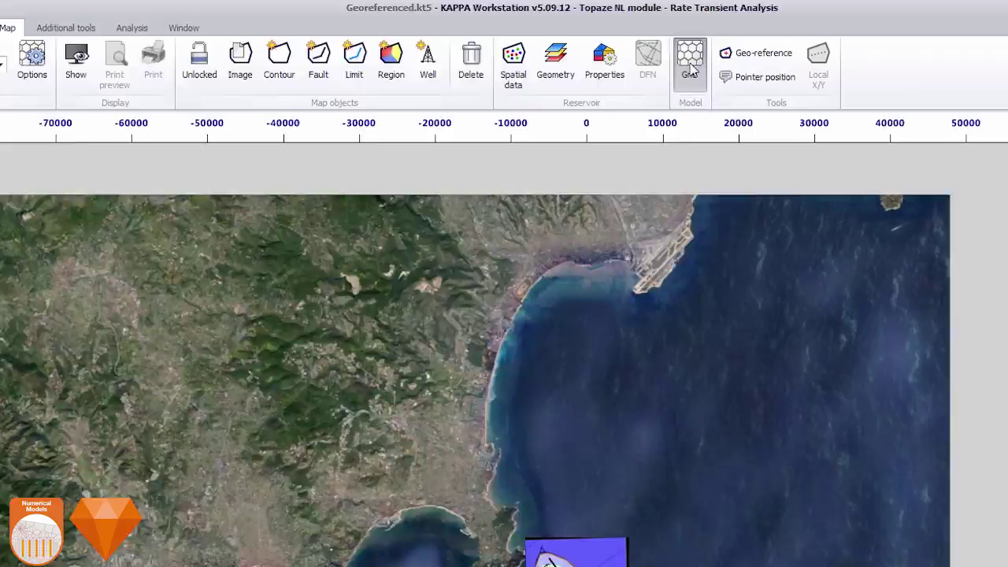
# Step: Preview the 3D grid coloured by permeability k
pyautogui.click(691, 69)
pyautogui.click(835, 218)
pyautogui.click(748, 236)
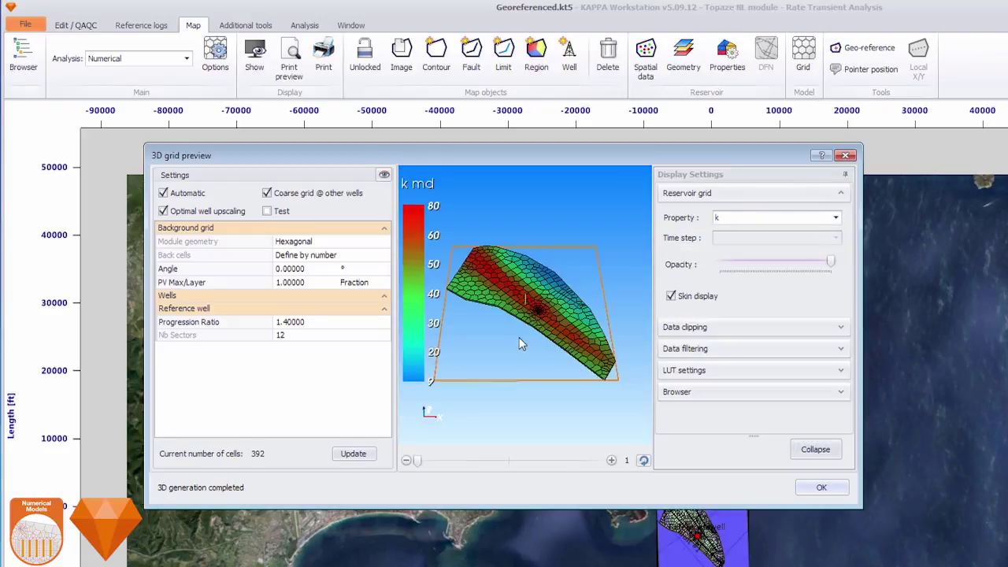
pyautogui.moveTo(518, 342); pyautogui.dragTo(513, 341)
pyautogui.scroll(2, 513, 341)
pyautogui.scroll(2, 512, 342)
pyautogui.click(821, 487)
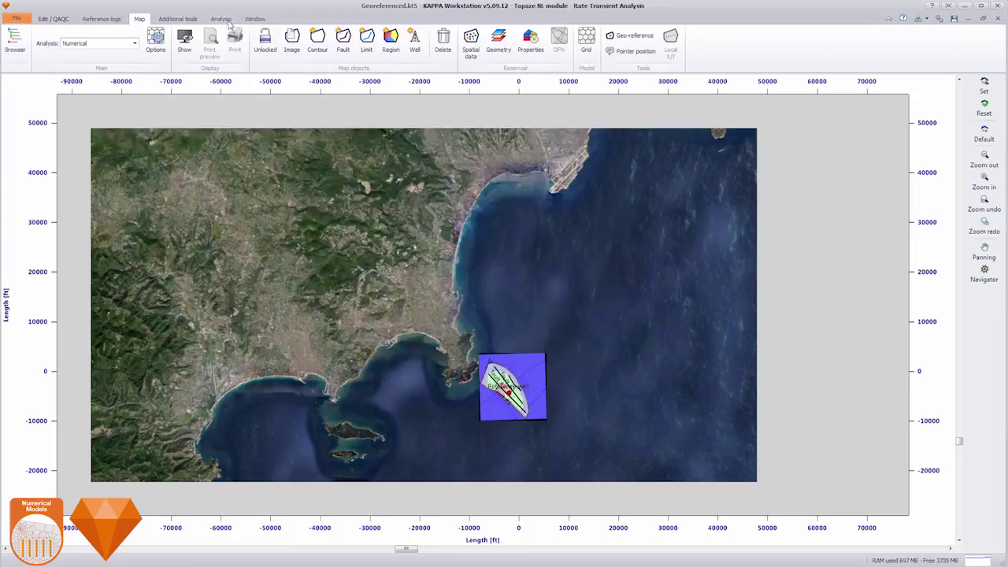
# Step: Generate the numerical model with p(q) generation enabled
pyautogui.click(221, 19)
pyautogui.click(27, 285)
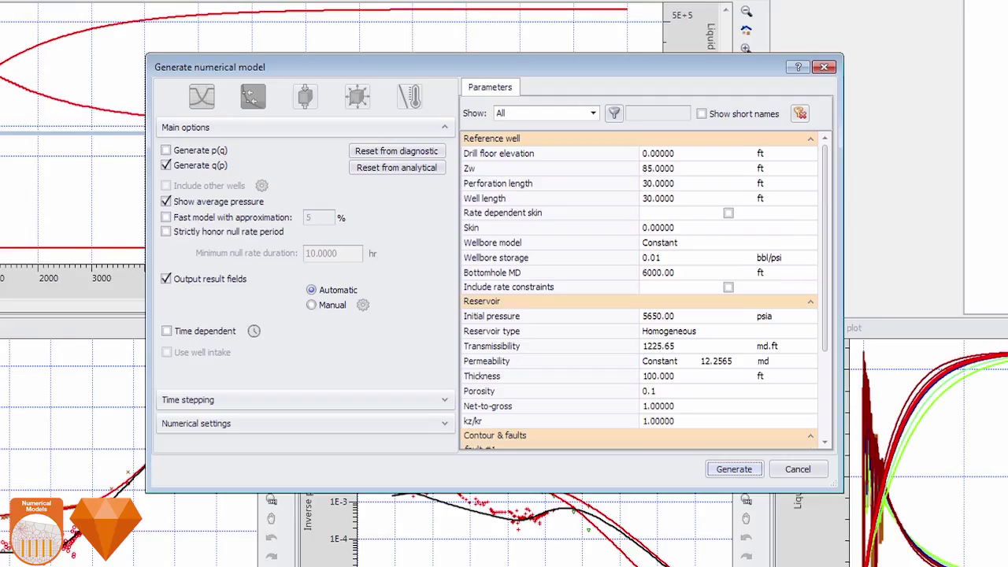
pyautogui.click(659, 361)
pyautogui.click(662, 387)
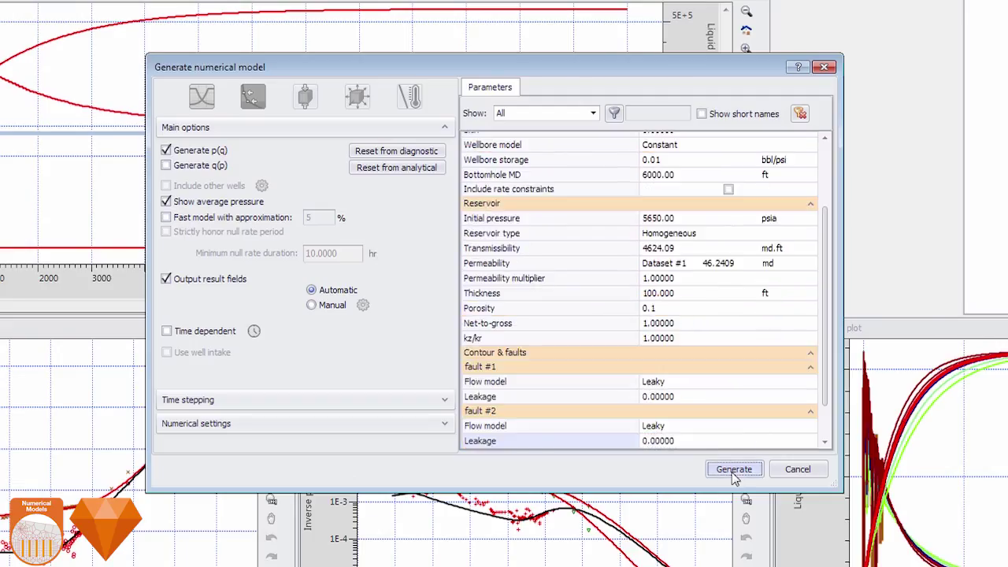
pyautogui.click(734, 469)
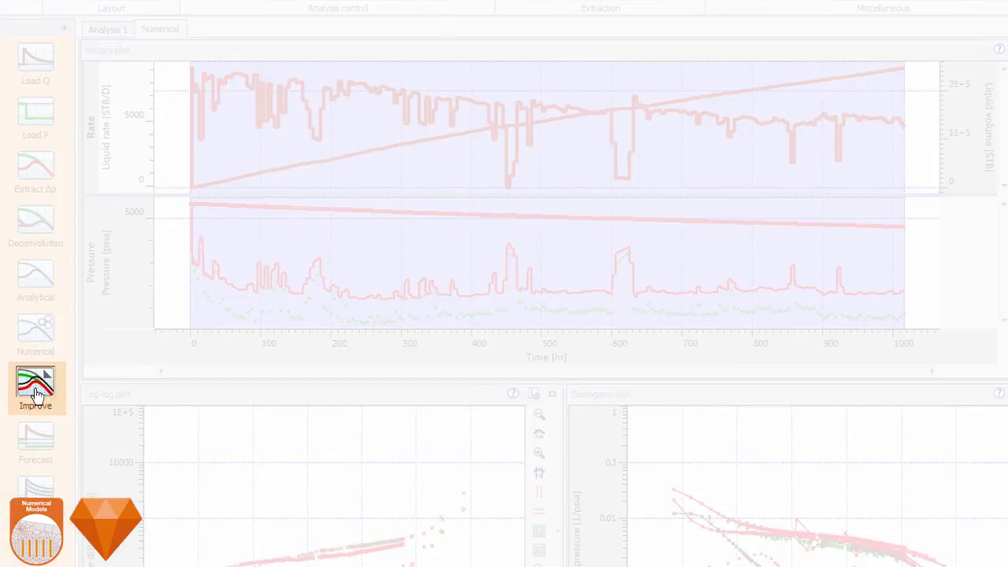
# Step: Regress on cumulative production instead of pressure, varying only the permeability multiplier
pyautogui.click(36, 385)
pyautogui.click(259, 126)
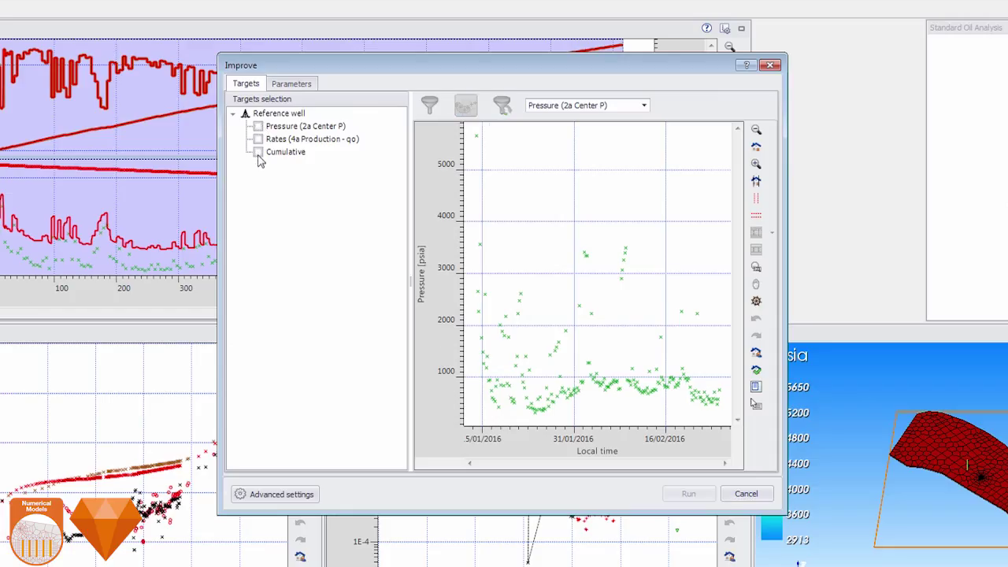
pyautogui.click(258, 152)
pyautogui.click(291, 83)
pyautogui.click(265, 238)
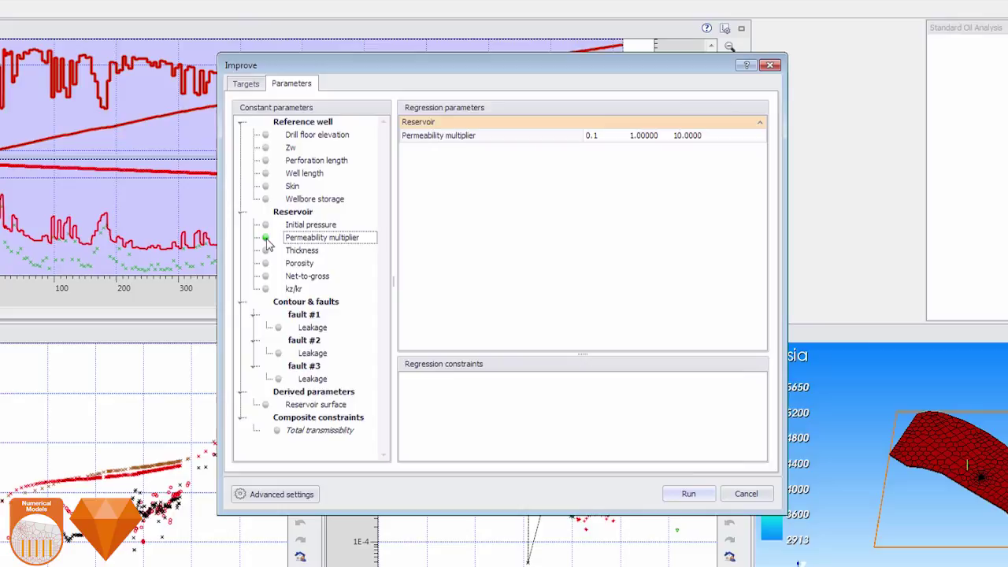
pyautogui.click(685, 494)
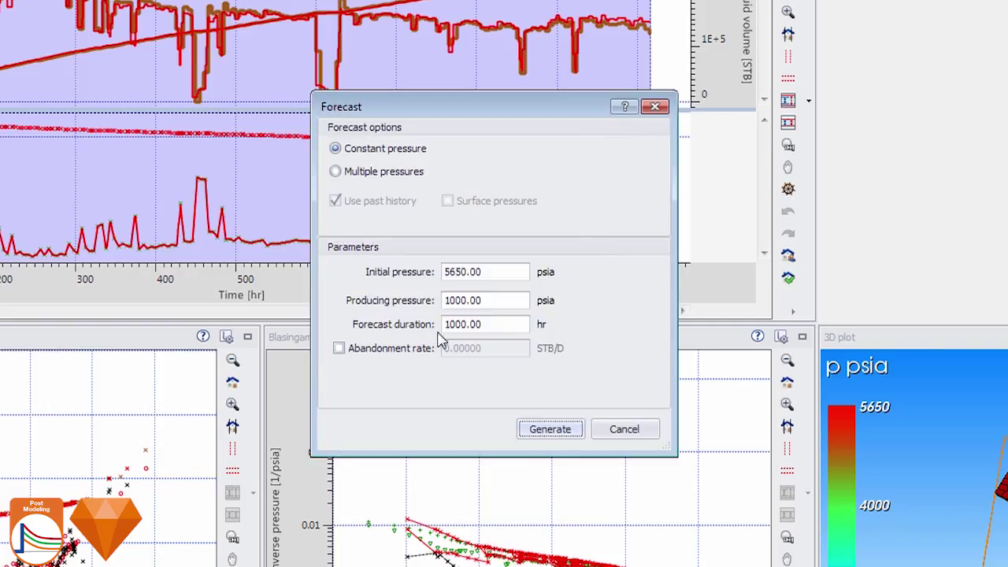
# Step: Generate the 1000-hour forecast at constant 1000 psia producing pressure
pyautogui.click(549, 433)
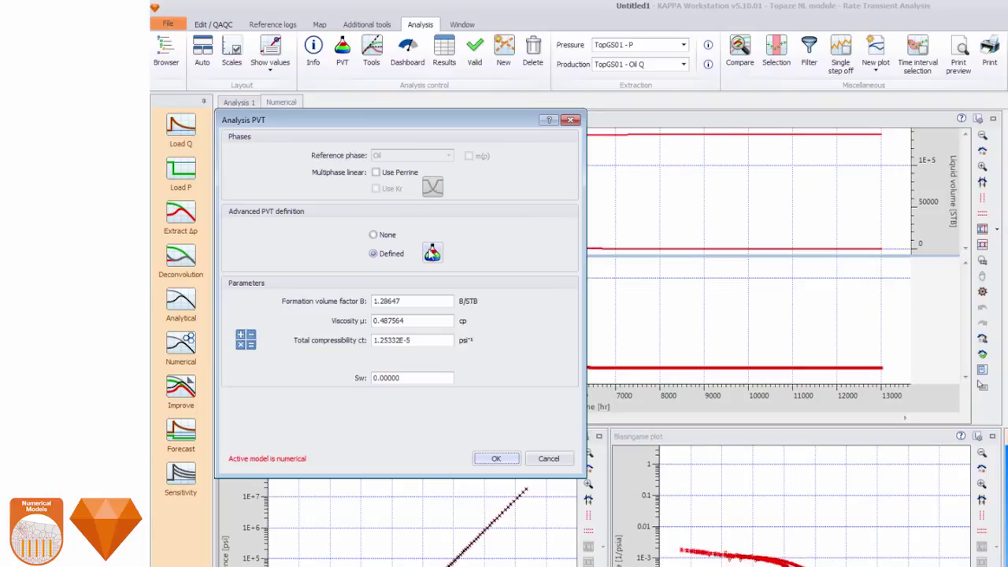
# Step: Set the analysis PVT to a defined saturated oil and water fluid
pyautogui.click(432, 252)
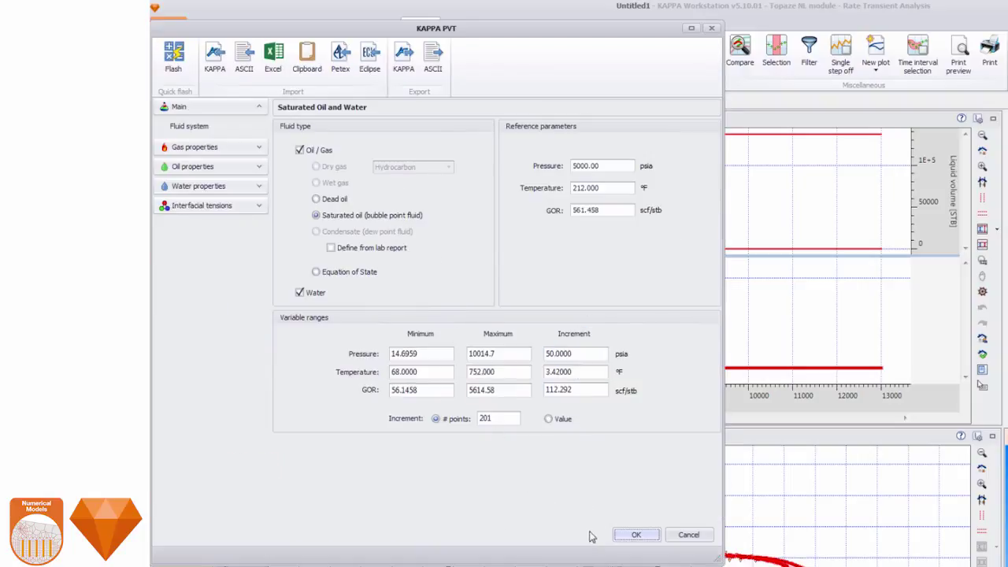
pyautogui.click(628, 538)
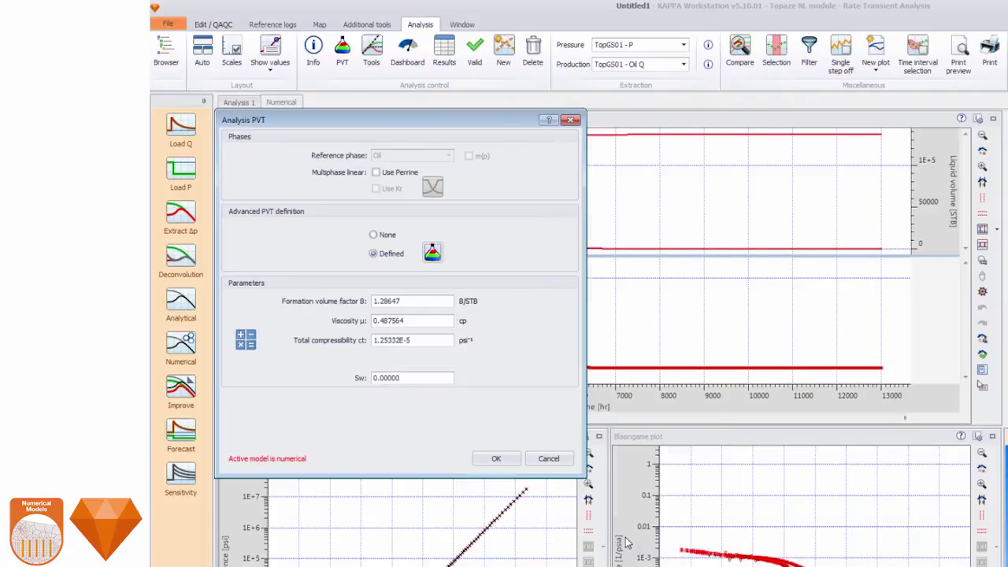
pyautogui.click(548, 460)
# Step: Enable real PVT, pressure-dependent properties and desorption in the main numerical options
pyautogui.click(313, 51)
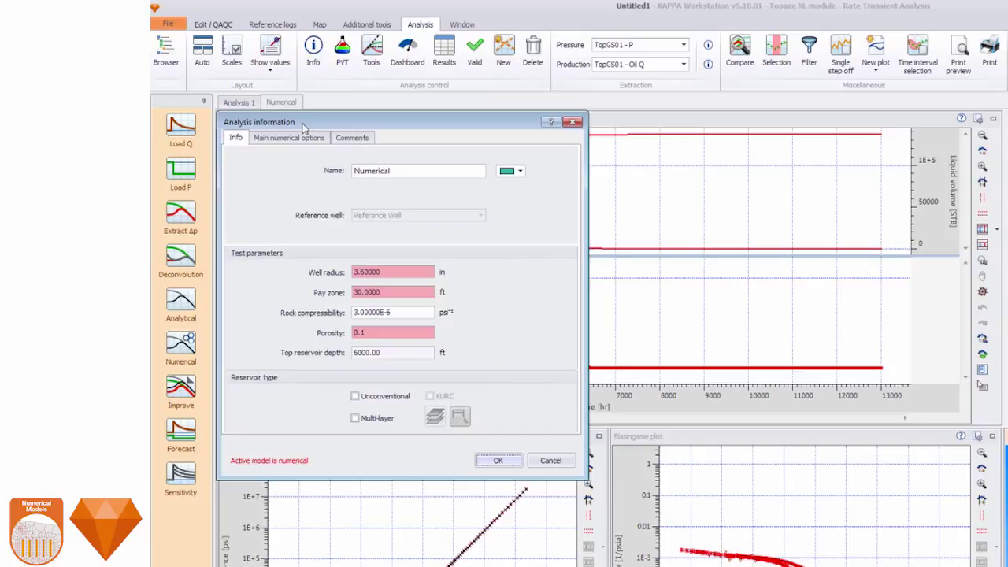
pyautogui.click(304, 140)
pyautogui.click(232, 257)
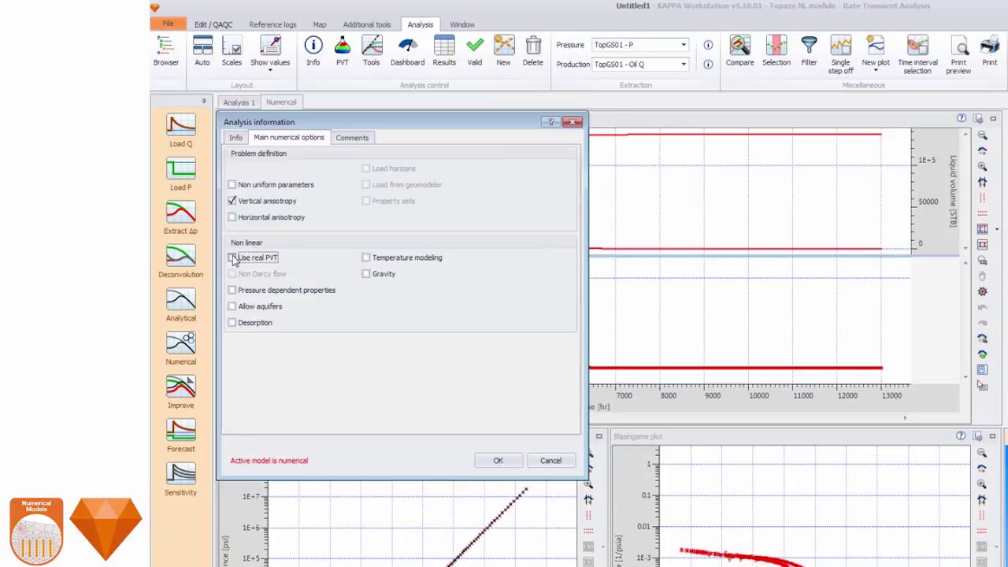
pyautogui.click(232, 290)
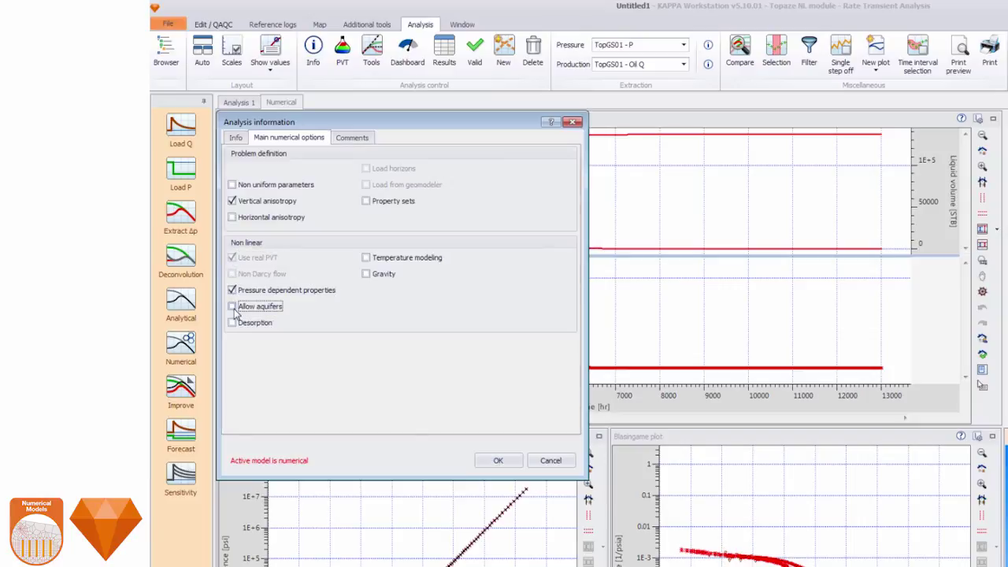
pyautogui.click(232, 323)
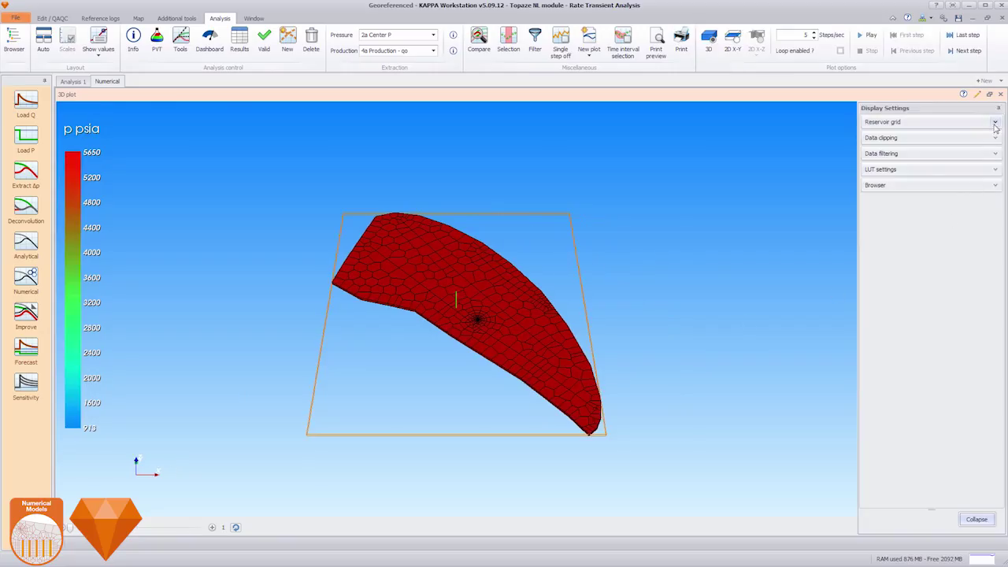
# Step: Play the pressure field through its time steps, then restore the tiled plot layout
pyautogui.click(994, 123)
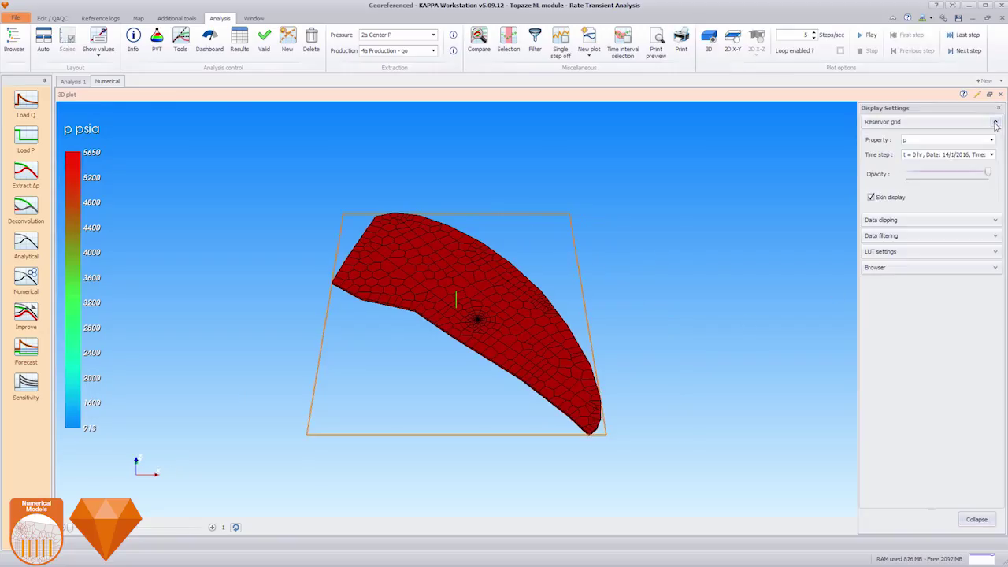
pyautogui.click(864, 36)
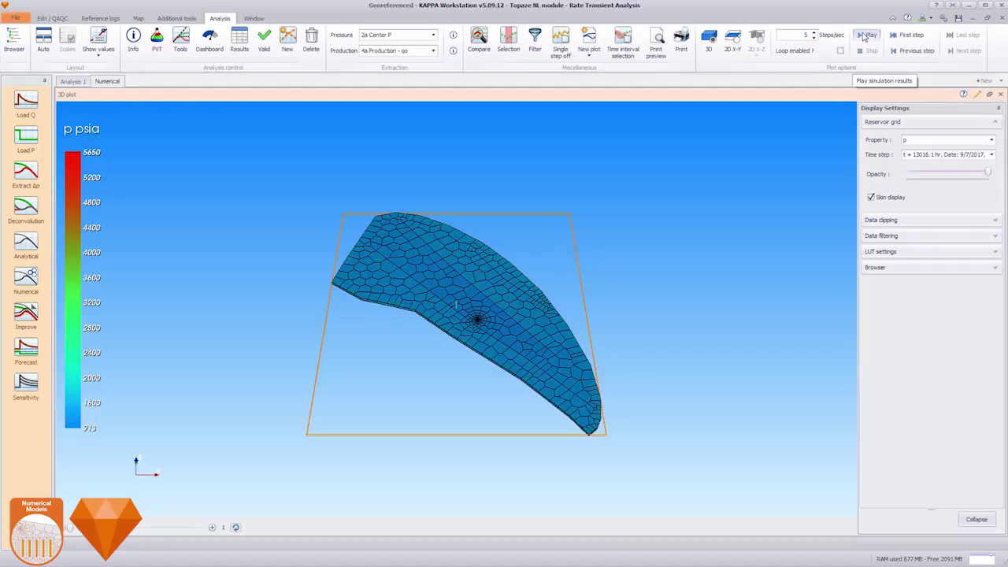
pyautogui.click(989, 93)
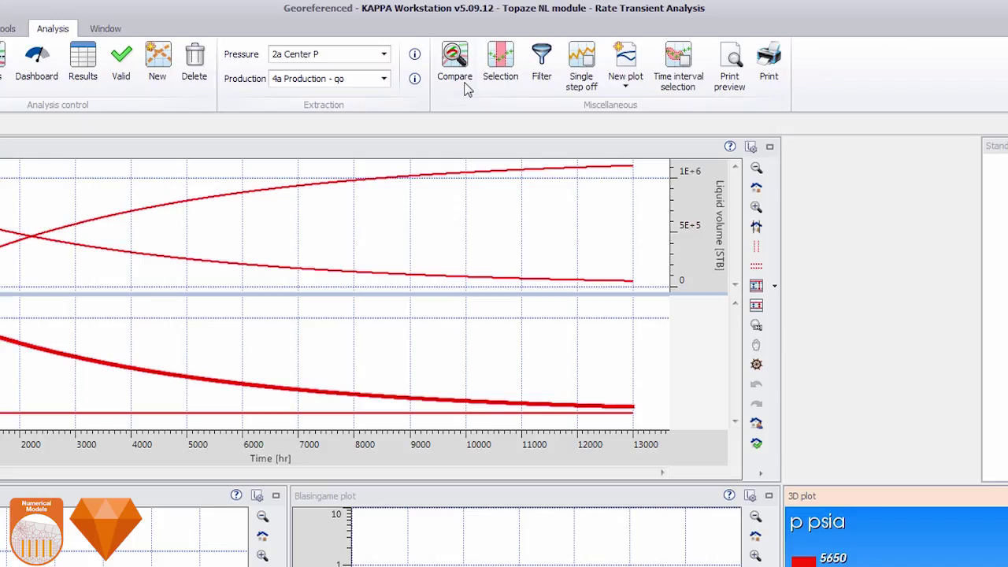
# Step: Compare Analysis 1 and Numerical results, filtered to Permeability rows only
pyautogui.click(479, 40)
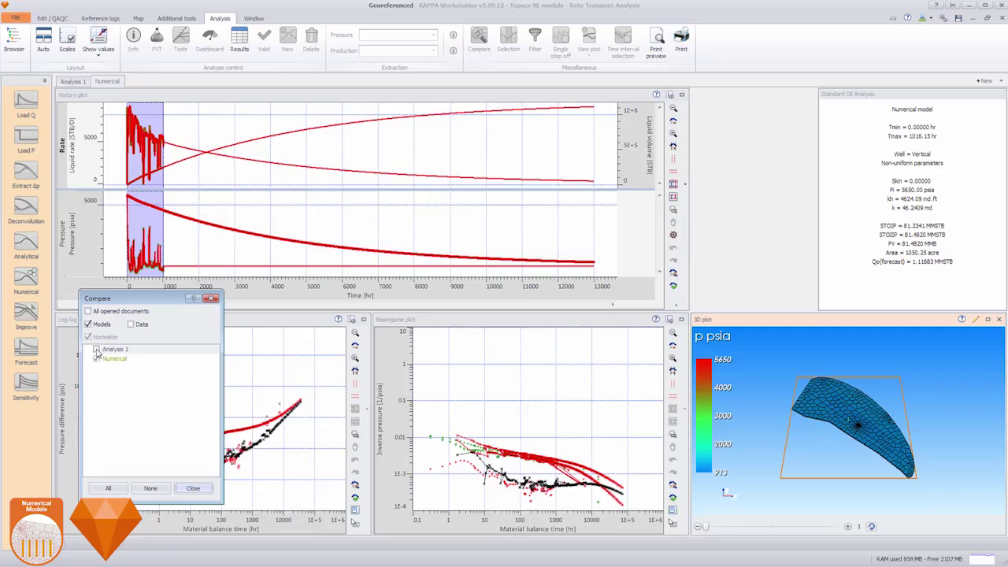
pyautogui.click(96, 350)
pyautogui.click(237, 46)
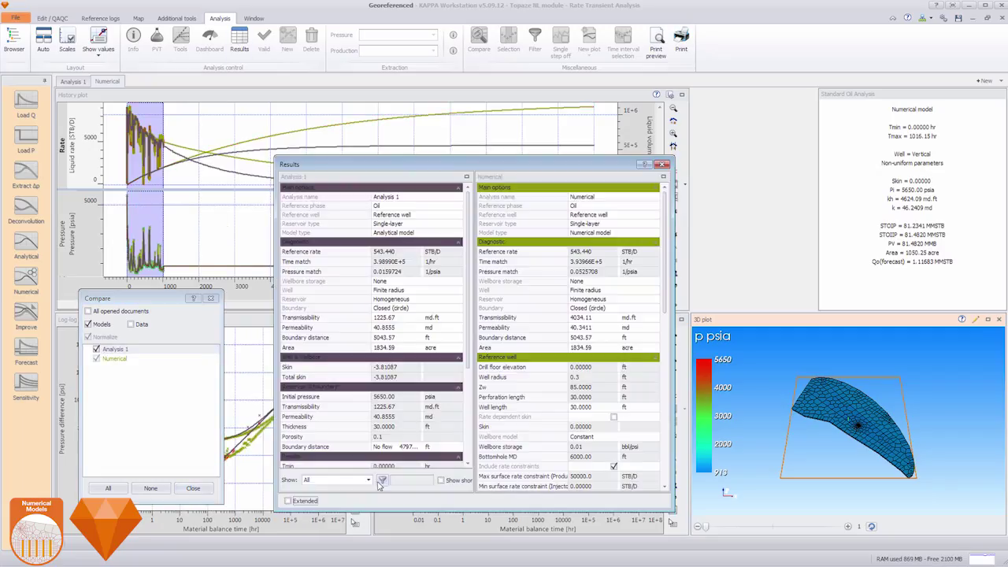
pyautogui.click(382, 481)
pyautogui.click(478, 288)
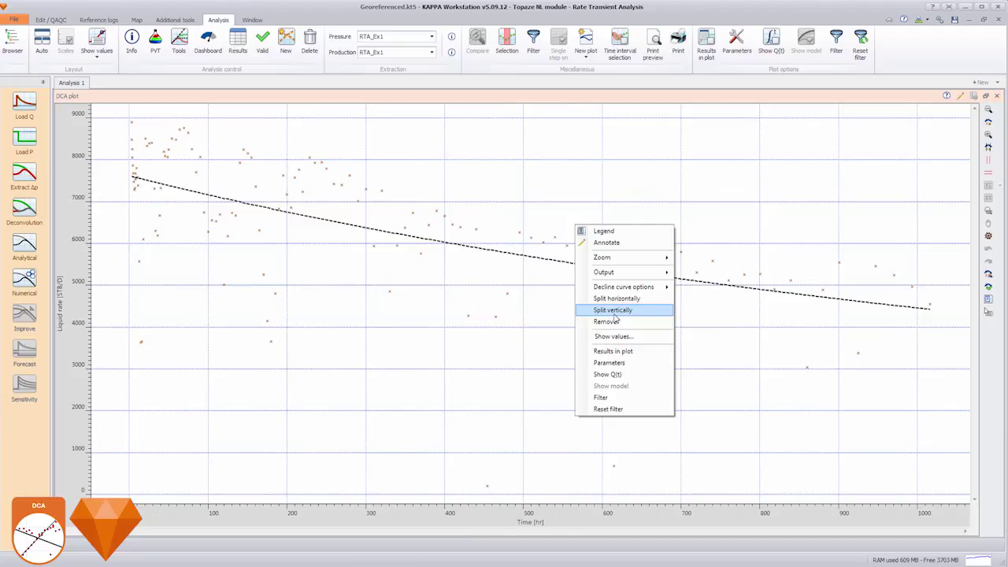
# Step: Add a q vs Q decline curve plot using the Modified hyperbolic model
pyautogui.click(613, 309)
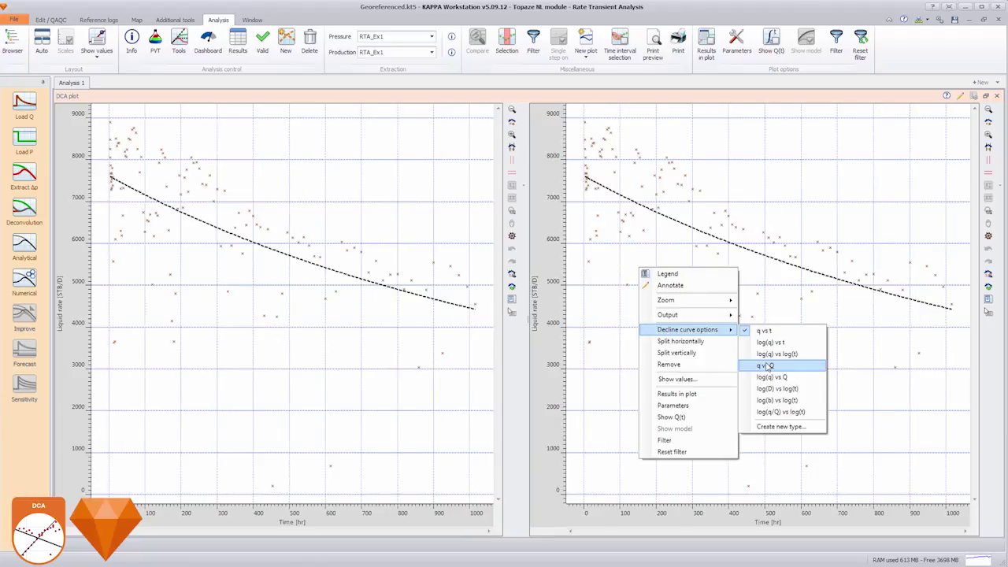
pyautogui.click(771, 46)
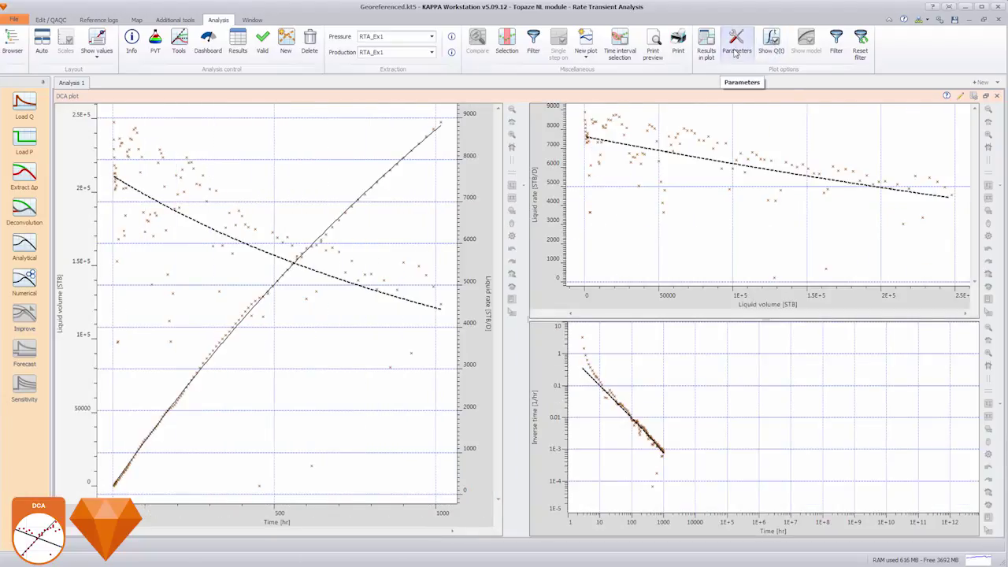
pyautogui.click(736, 41)
pyautogui.click(803, 245)
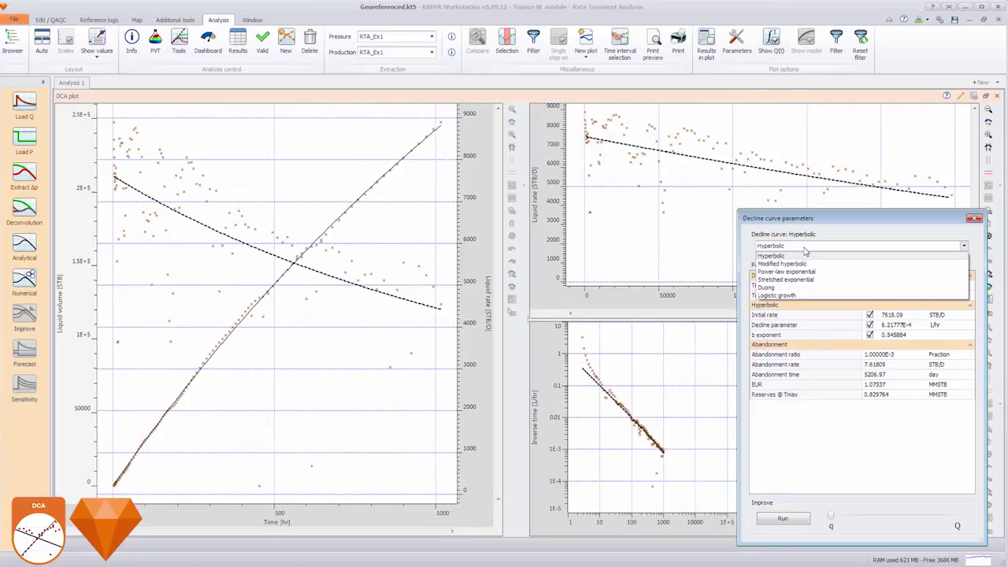
pyautogui.click(810, 264)
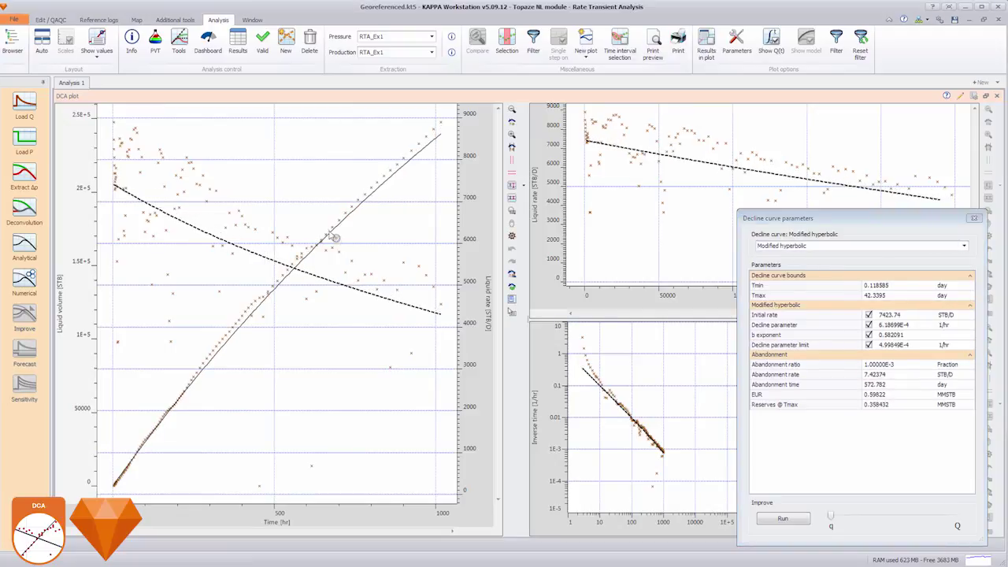
# Step: Fix the b exponent at 0.5 and improve the fit weighted toward cumulative production
pyautogui.moveTo(254, 241); pyautogui.dragTo(251, 250)
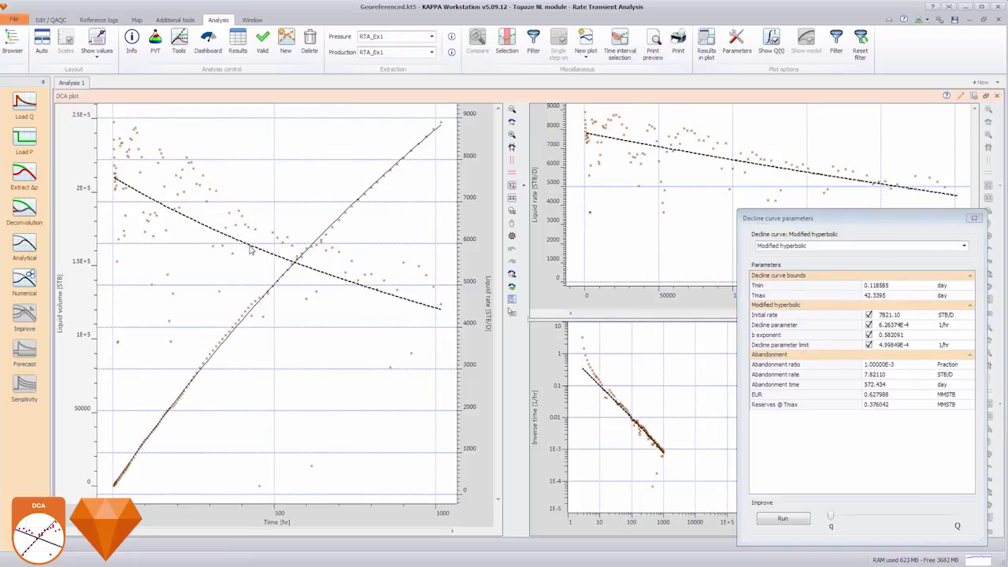
pyautogui.doubleClick(892, 335)
pyautogui.write('0.5')
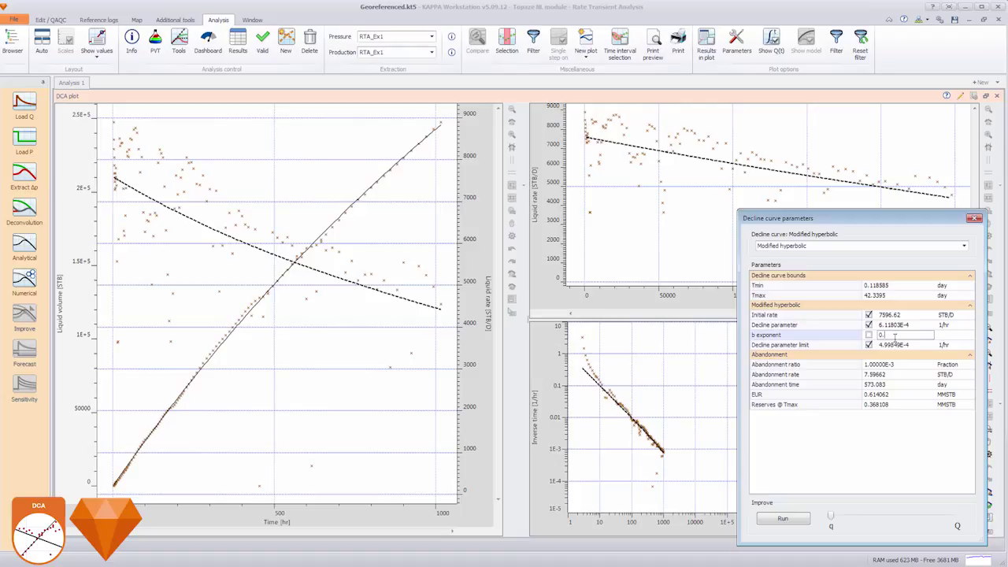
pyautogui.moveTo(831, 516); pyautogui.dragTo(935, 524)
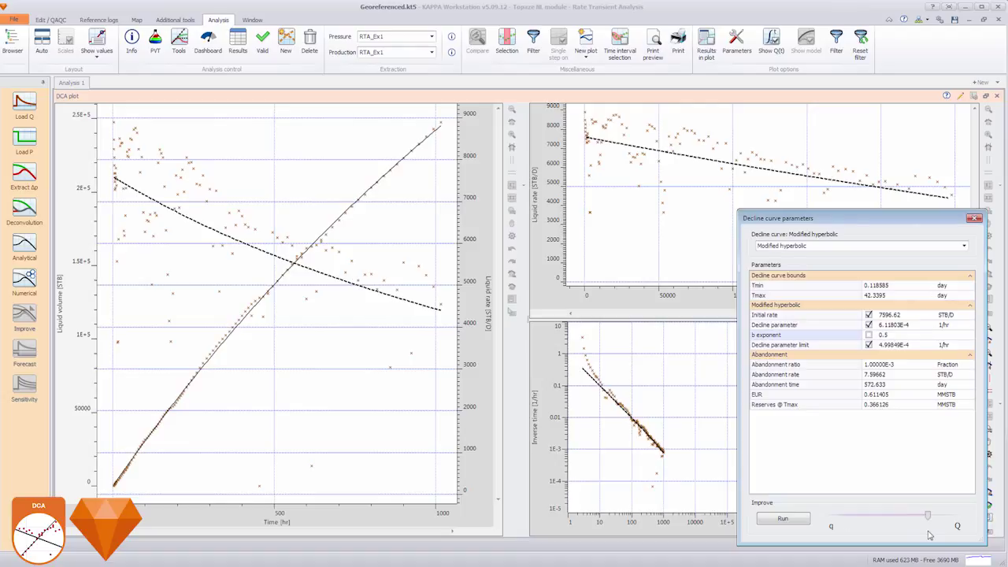
pyautogui.click(781, 518)
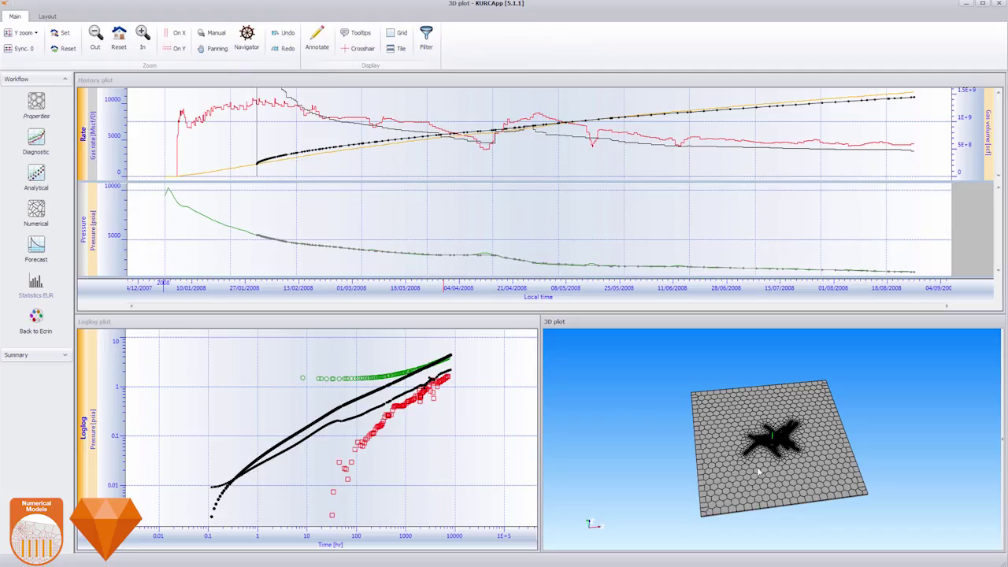
# Step: Maximize the fractured-well 3D grid and colour its cells by pressure p
pyautogui.scroll(2, 758, 471)
pyautogui.scroll(2, 758, 471)
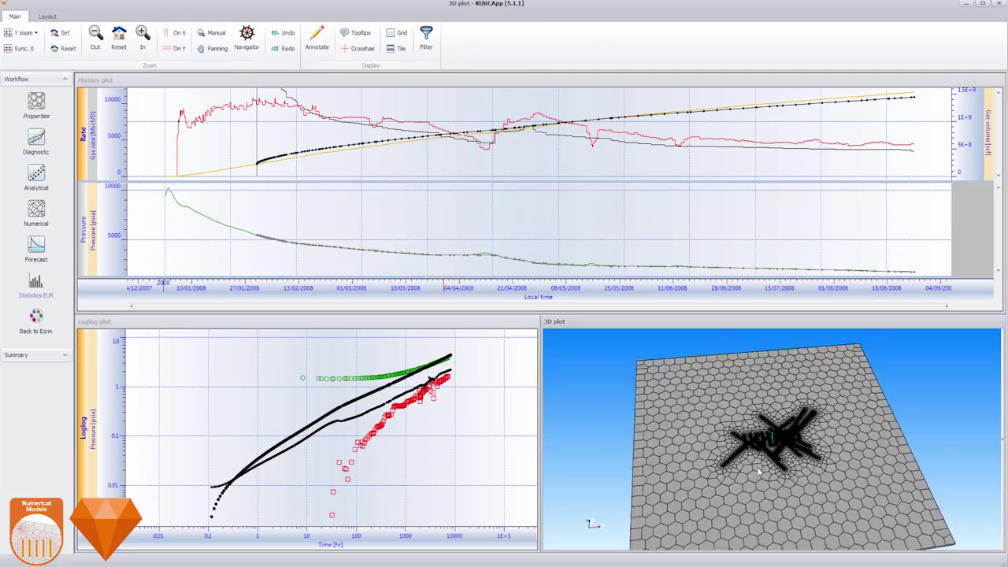
pyautogui.scroll(2, 759, 471)
pyautogui.scroll(2, 759, 471)
pyautogui.doubleClick(744, 323)
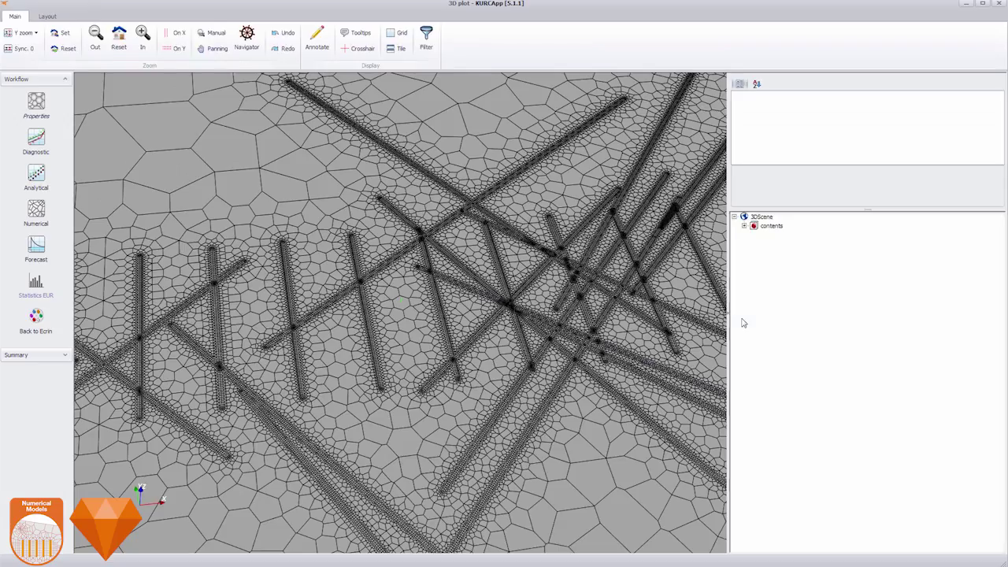
pyautogui.click(791, 262)
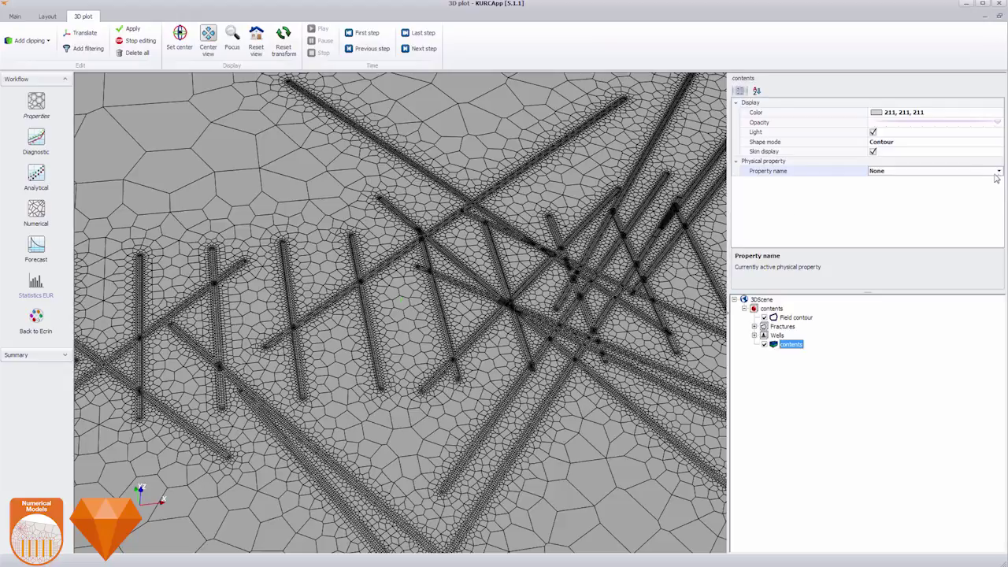
pyautogui.click(998, 172)
pyautogui.click(984, 189)
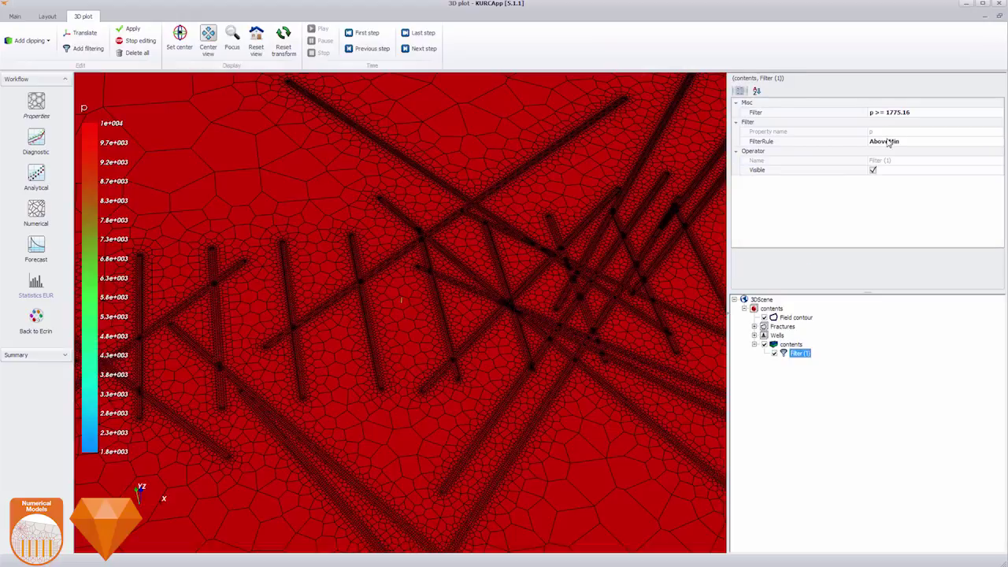
# Step: Filter the grid with a BelowMax rule, p ≤ 9300, and orbit to inspect the depleted fracture cells
pyautogui.click(889, 142)
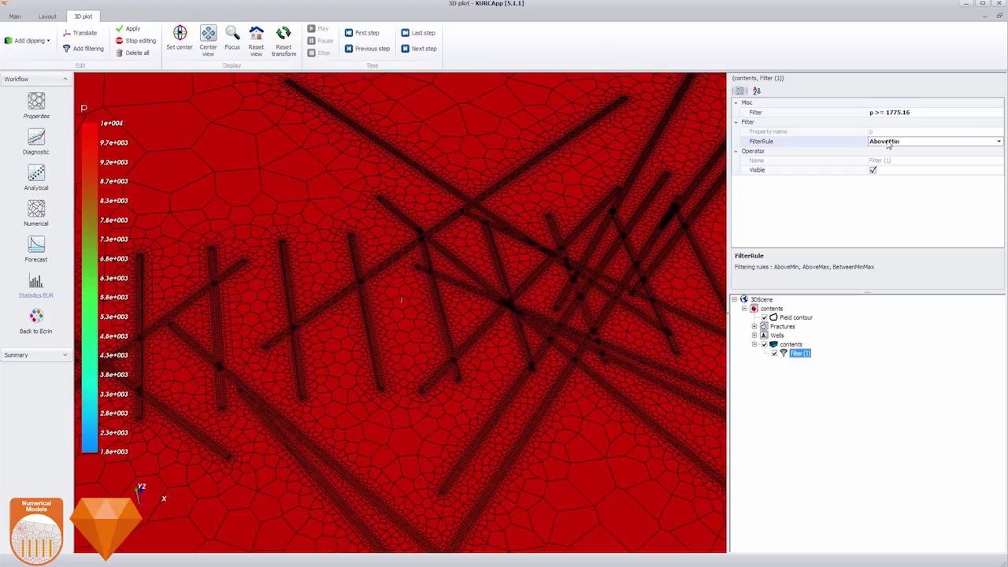
pyautogui.click(998, 141)
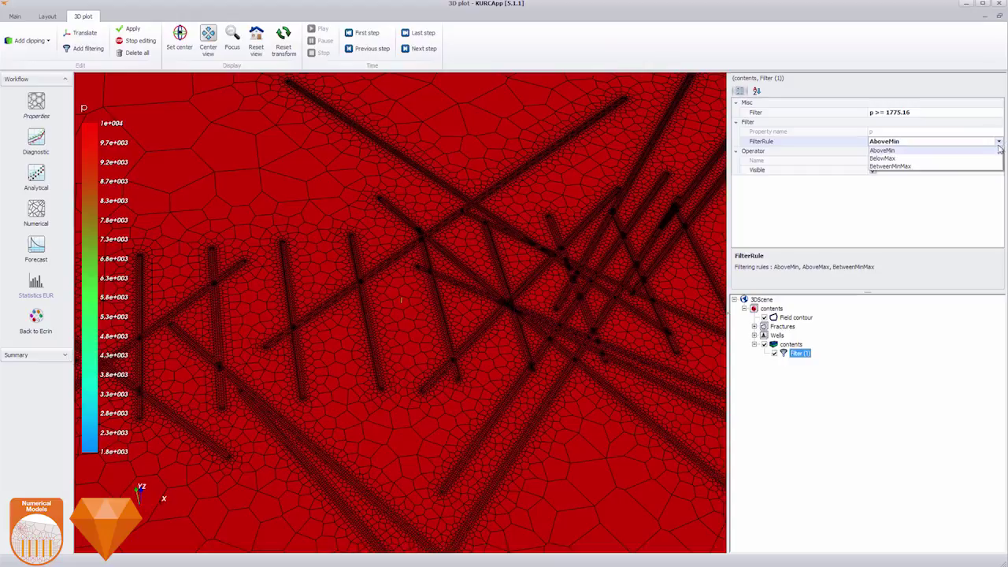
pyautogui.click(990, 157)
pyautogui.click(934, 115)
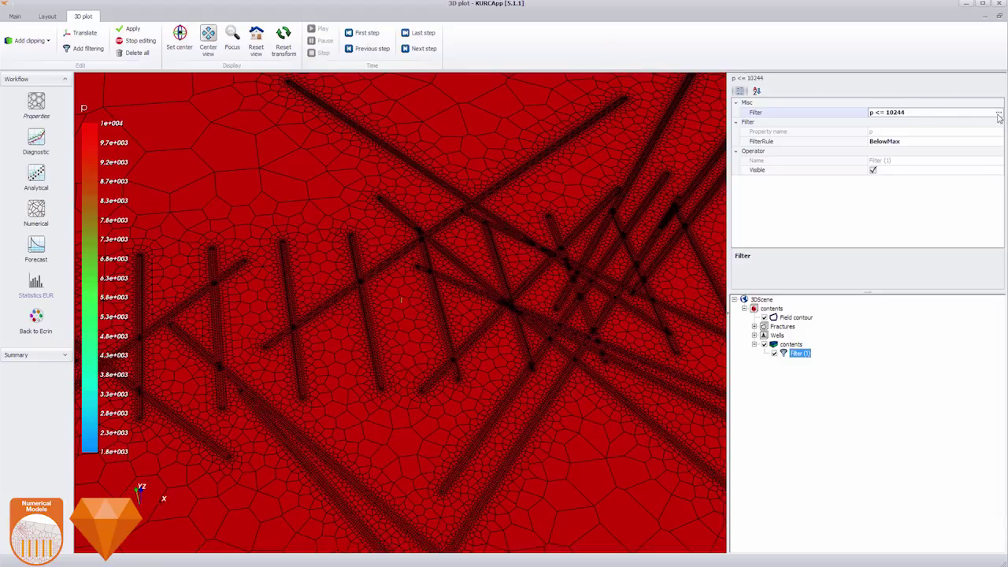
pyautogui.click(415, 50)
pyautogui.write('9300')
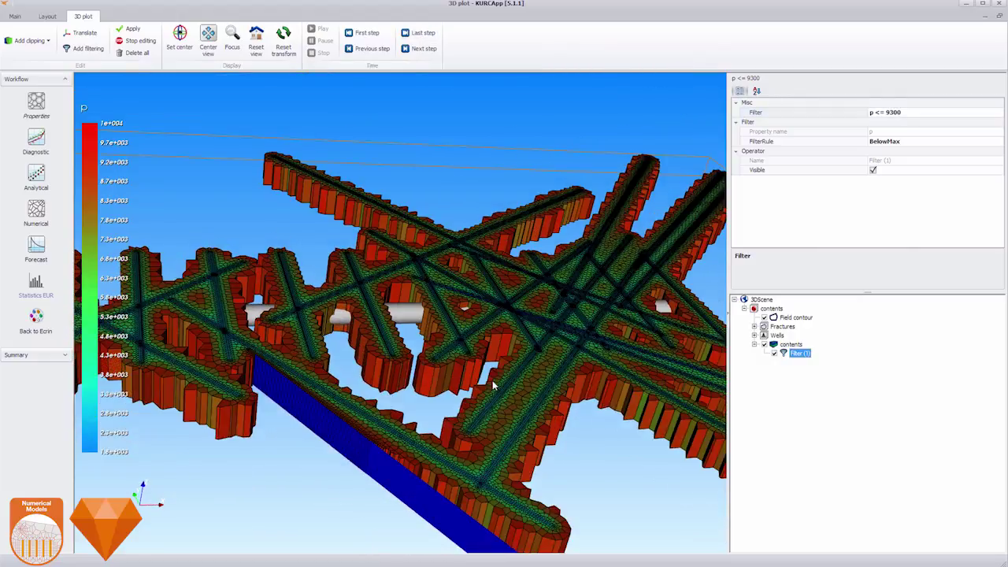
pyautogui.moveTo(463, 404); pyautogui.dragTo(444, 421)
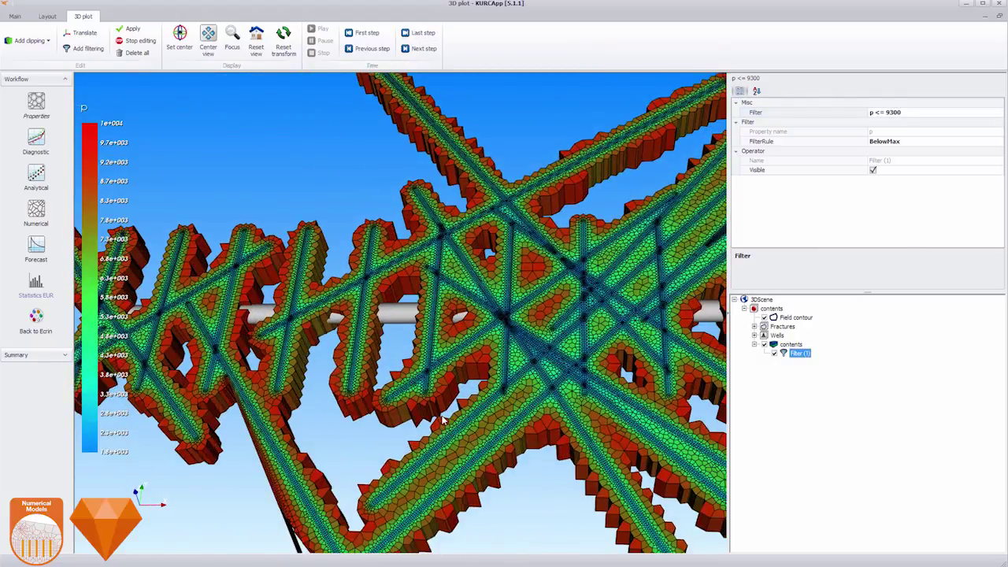